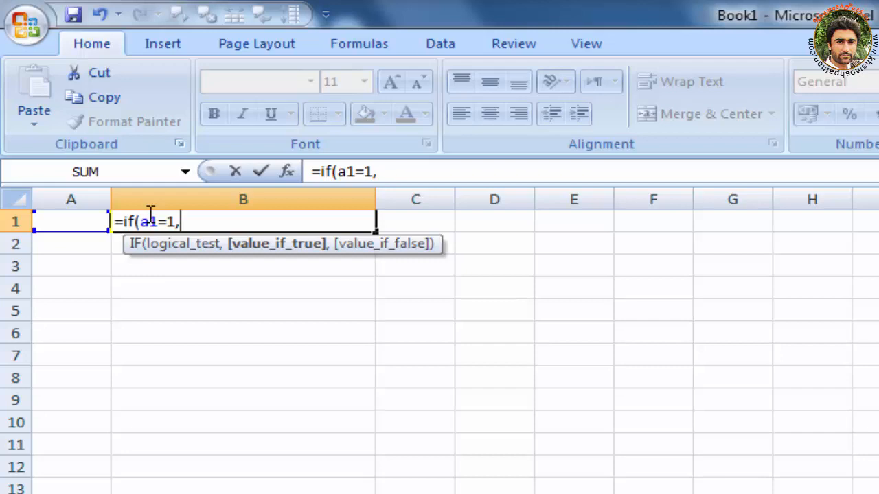
type("One")
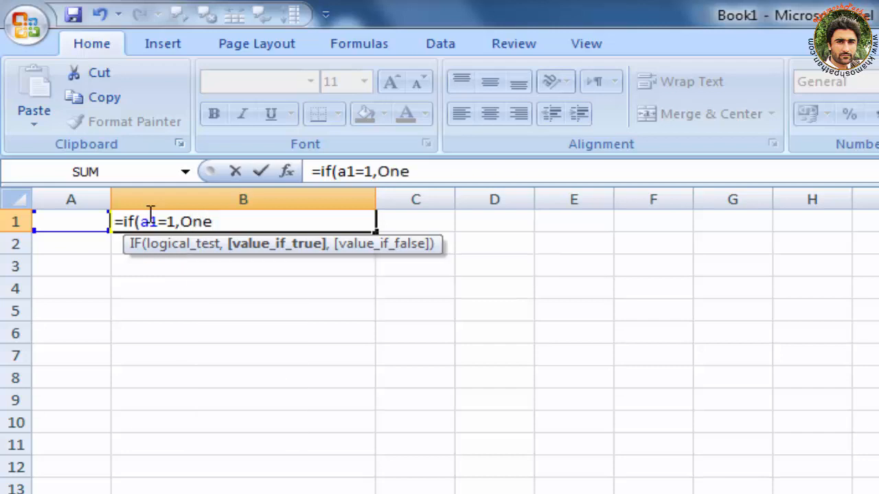
key("BackSpace")
key("BackSpace")
key("BackSpace")
Enter the quoted text "One" as the true result of the a1=1 test in cell B1's IF formula.
type("\"One")
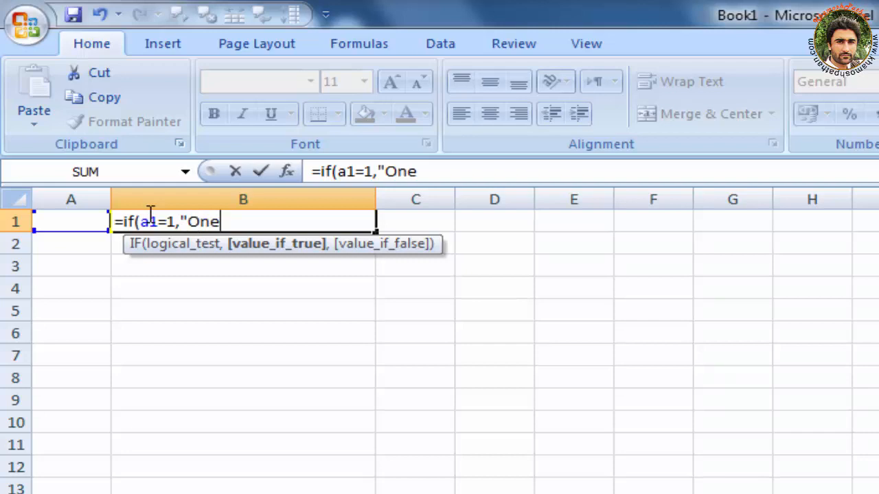
type("\"")
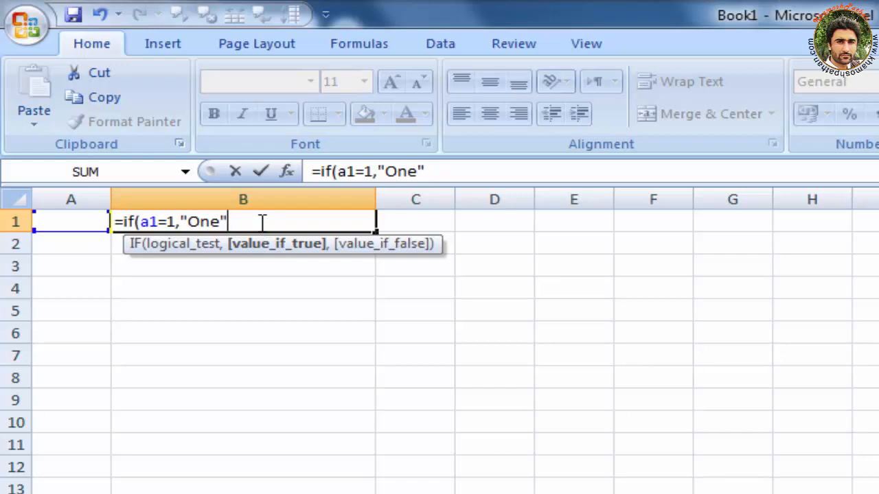
type(",")
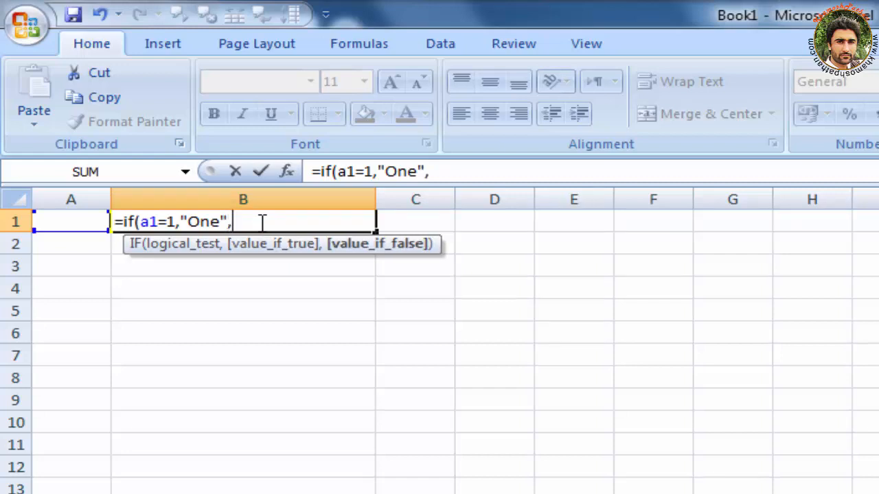
Nest a second IF as the false result in B1's formula, testing a1=2 and returning "Two".
type("if(")
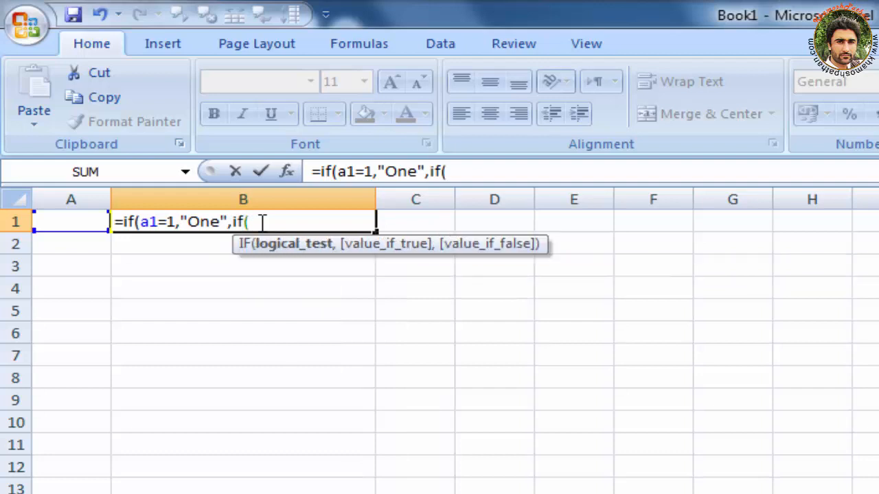
type("a1=2,")
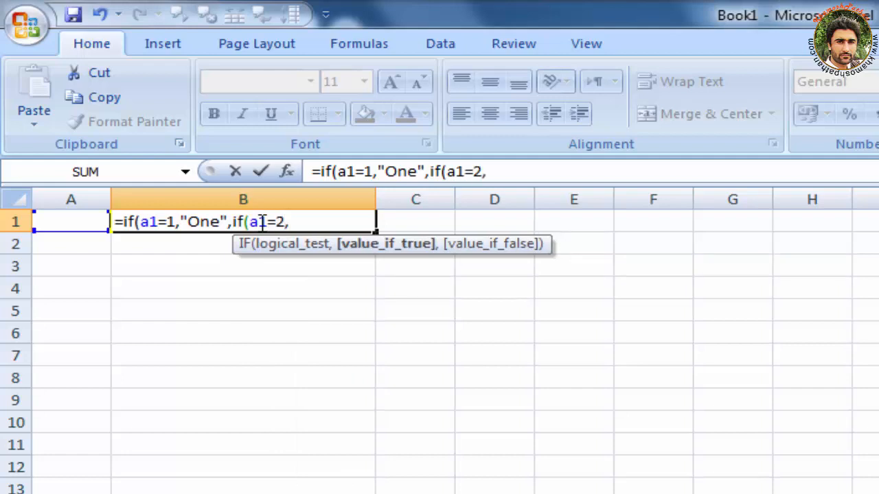
type("\"Two")
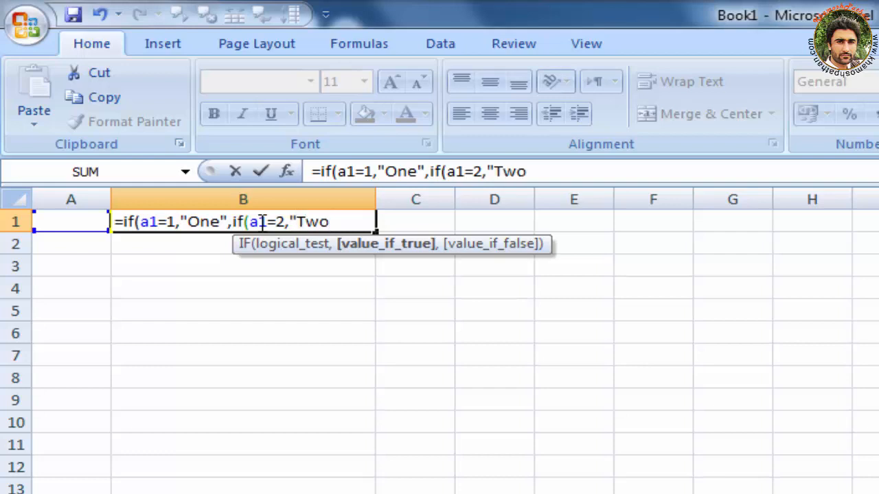
type("\",")
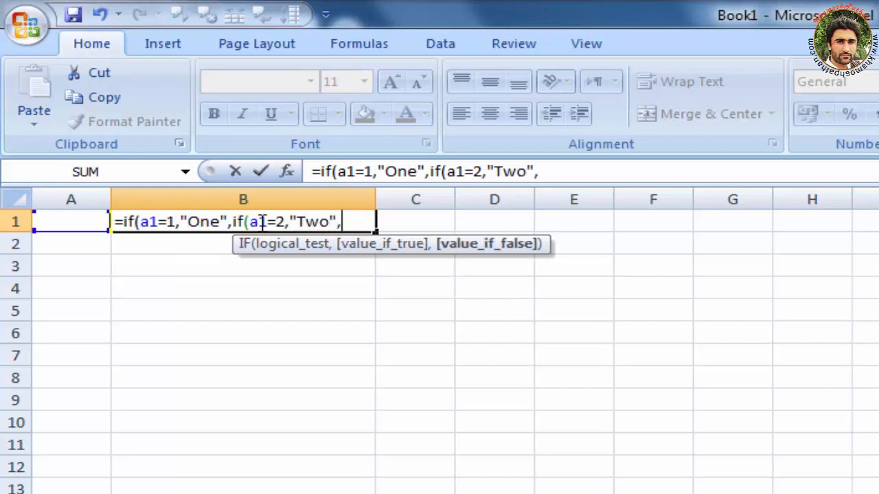
Nest a third IF as the next false result in B1's formula, testing a1=3 and returning "Three".
type("if")
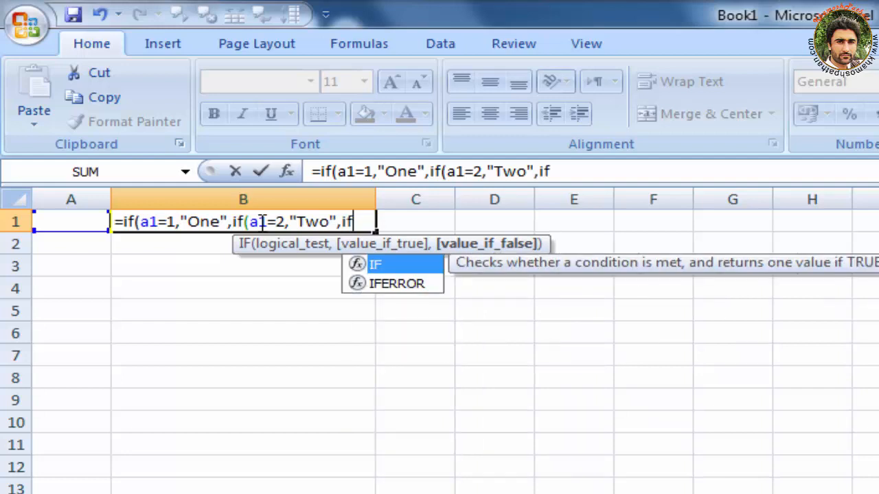
type("(")
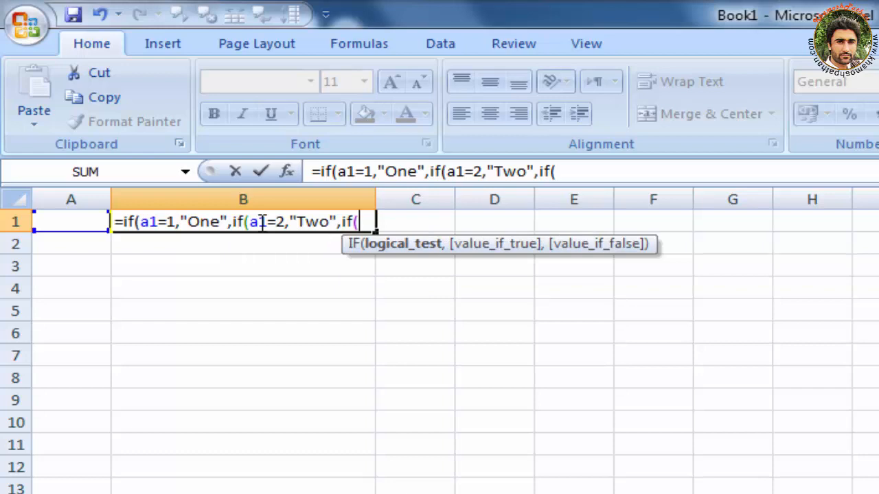
type("a1=")
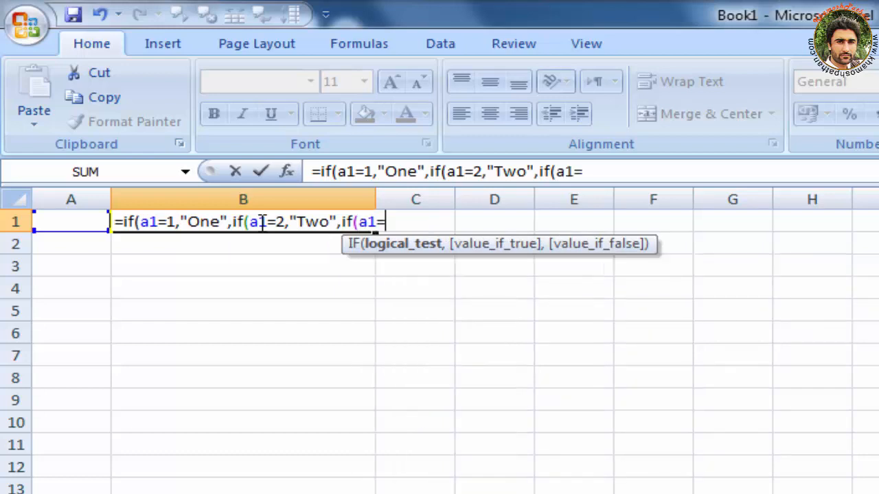
type("3,\"")
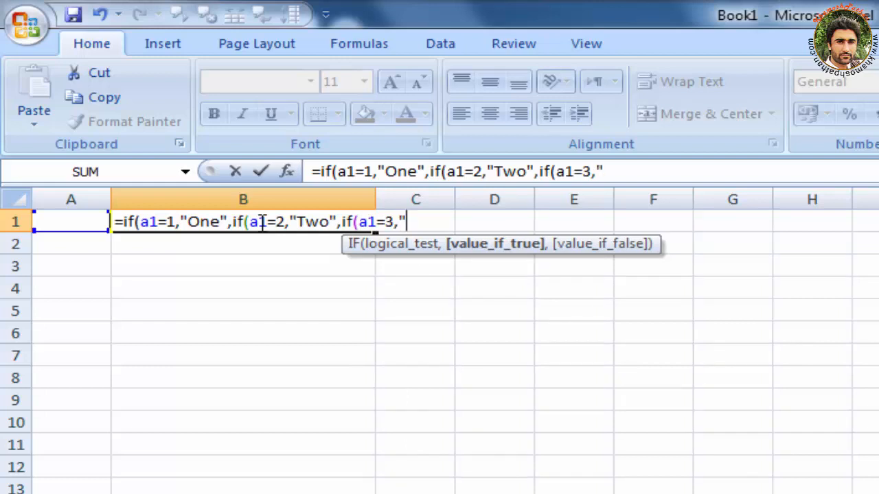
type("Th")
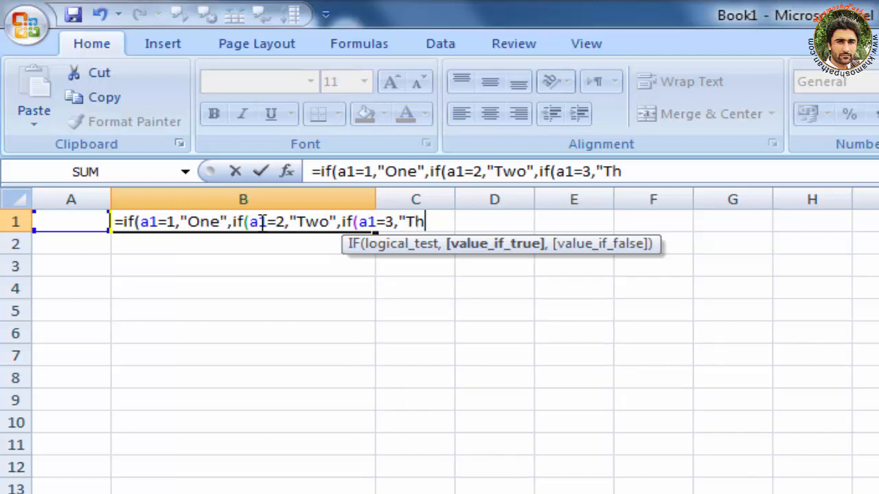
type("ree")
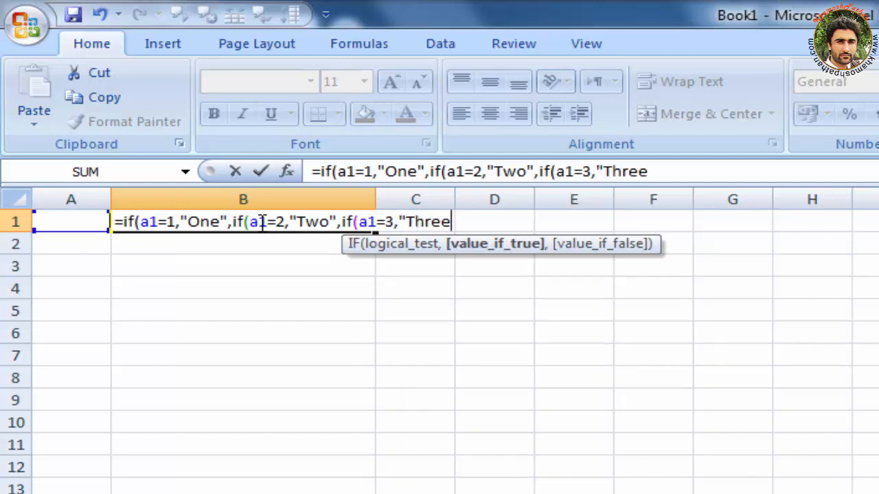
type("\",")
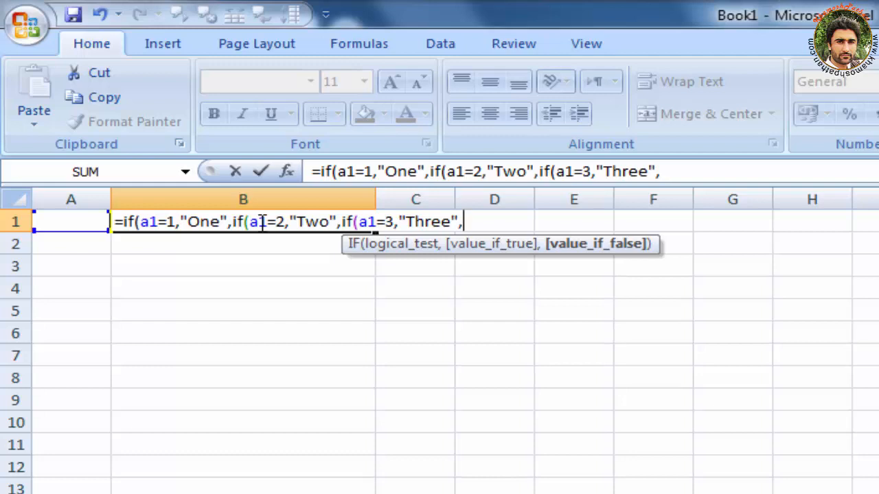
Nest a fourth IF as the next false result in B1's formula, testing a1=4 and returning "Four".
type("if(")
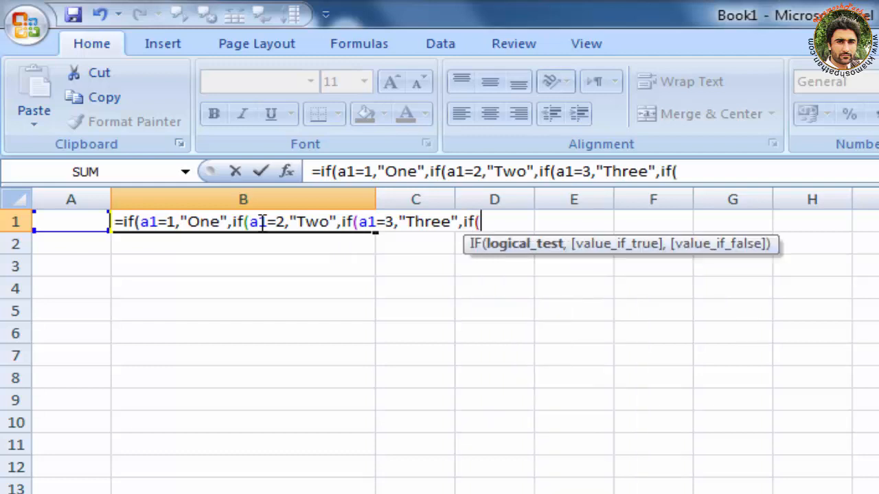
type("a1=4,")
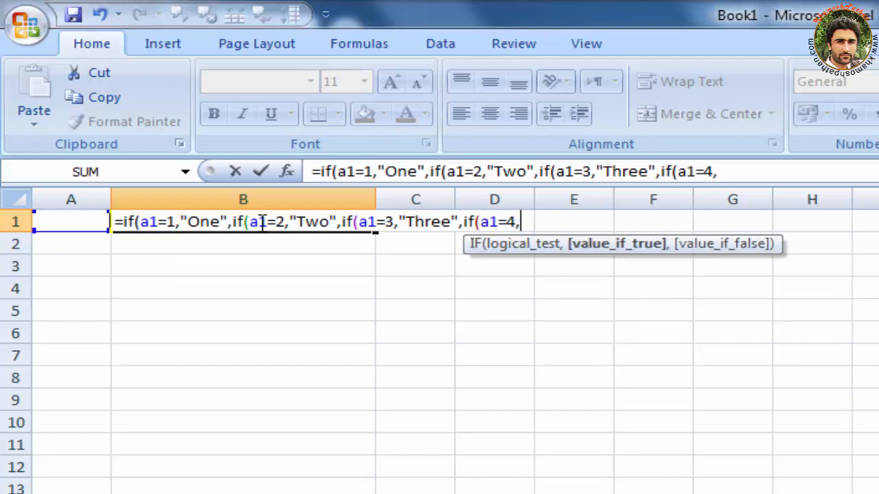
type("\"Four")
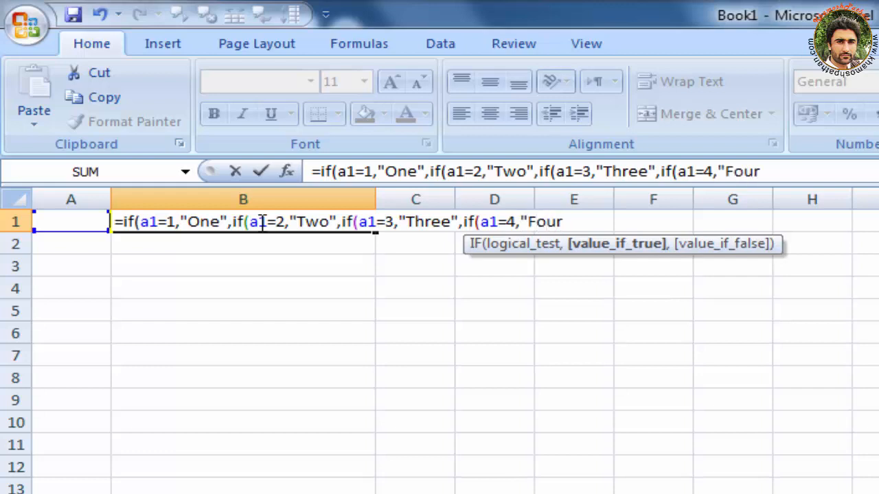
type("\",")
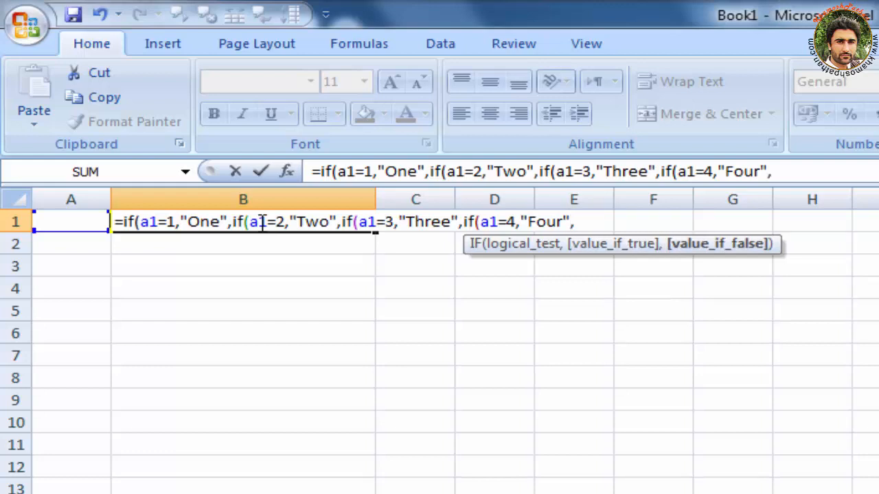
Nest a fifth IF as the next false result in B1's formula, testing a1=5 and returning "Five".
type("if(")
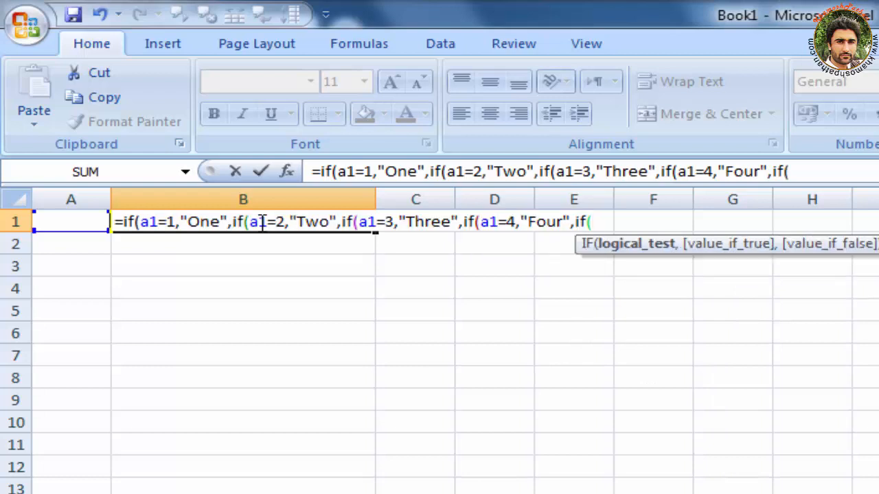
type("a")
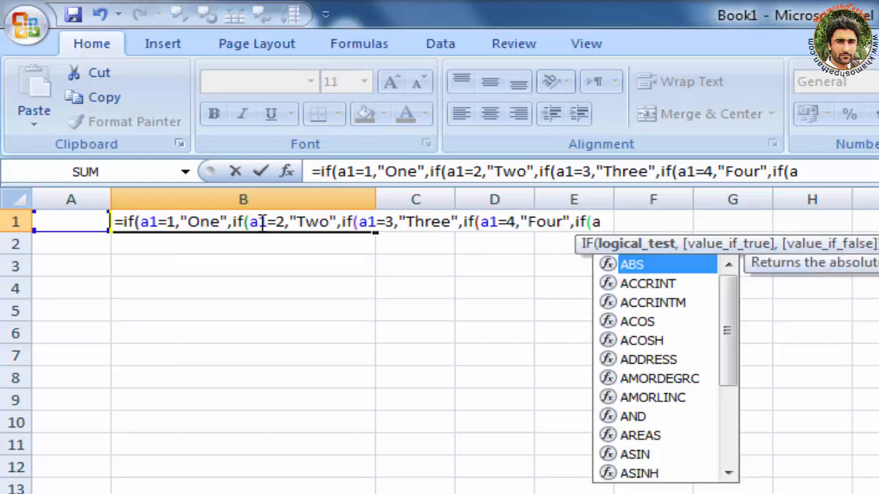
type("1=5,\"Fi")
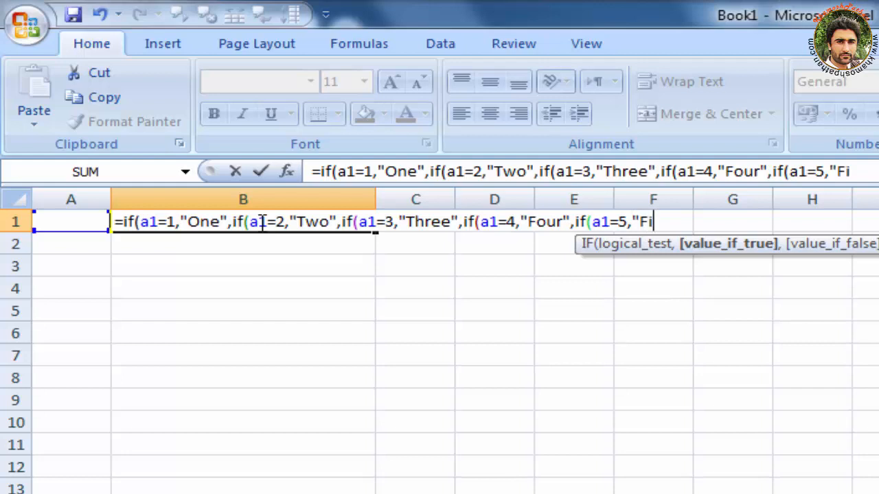
type("ve\",")
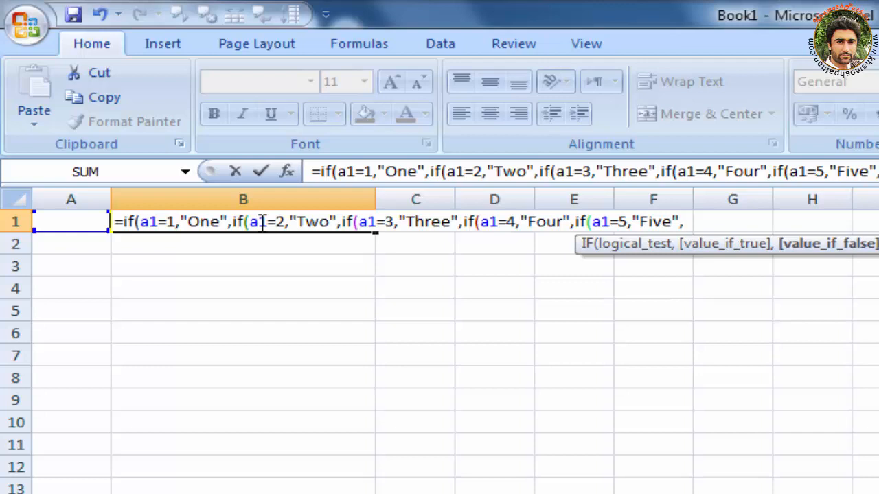
Nest a sixth IF as the next false result in B1's formula, testing a1=6 and returning "Six".
type("if(")
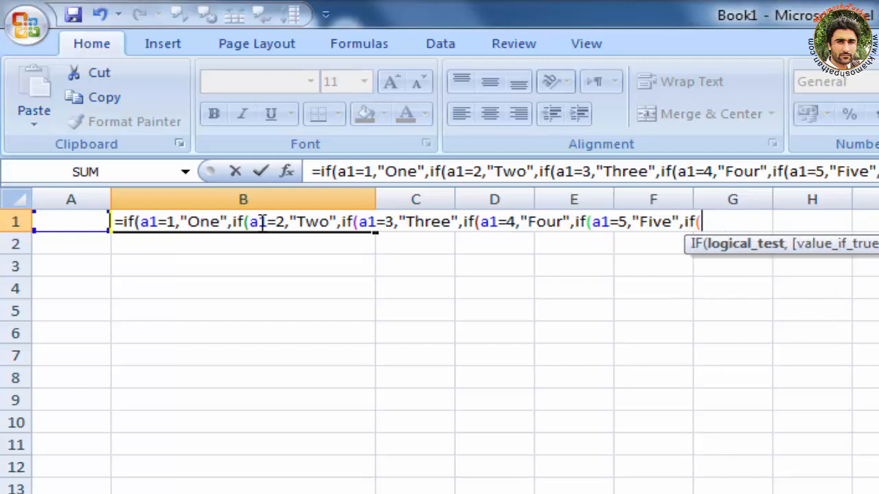
type("a1=6,\"")
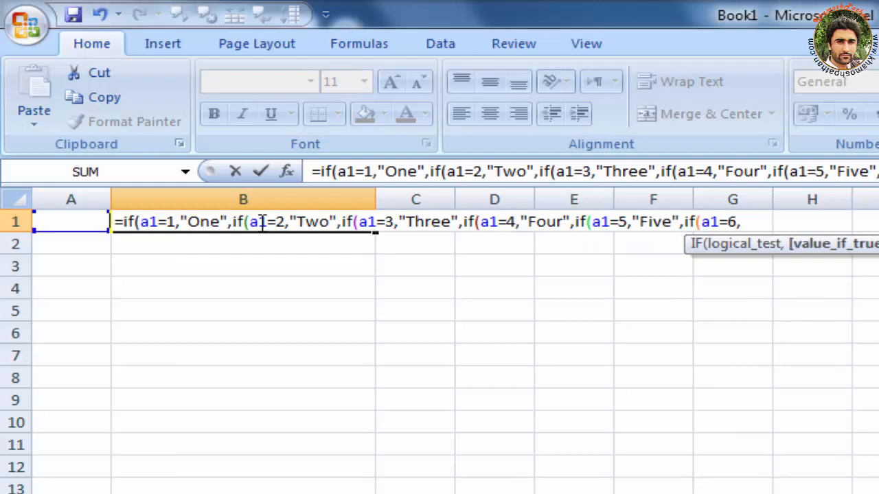
type("A")
key("BackSpace")
type("Six\",")
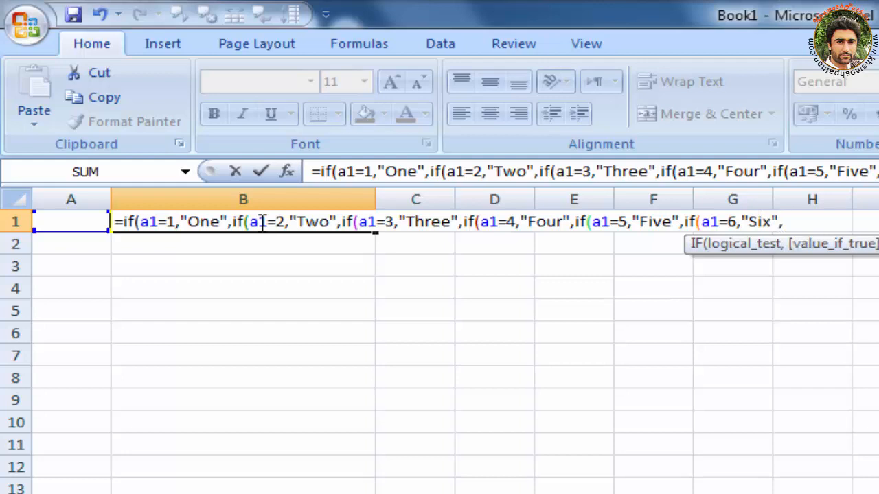
Nest a seventh IF as the next false result in B1's formula, testing a1=7 and returning "Seven".
type("if")
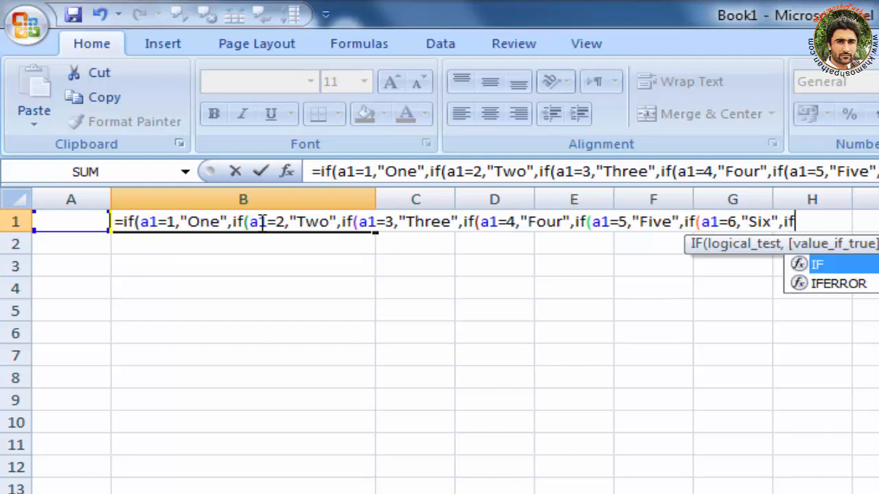
type("(a")
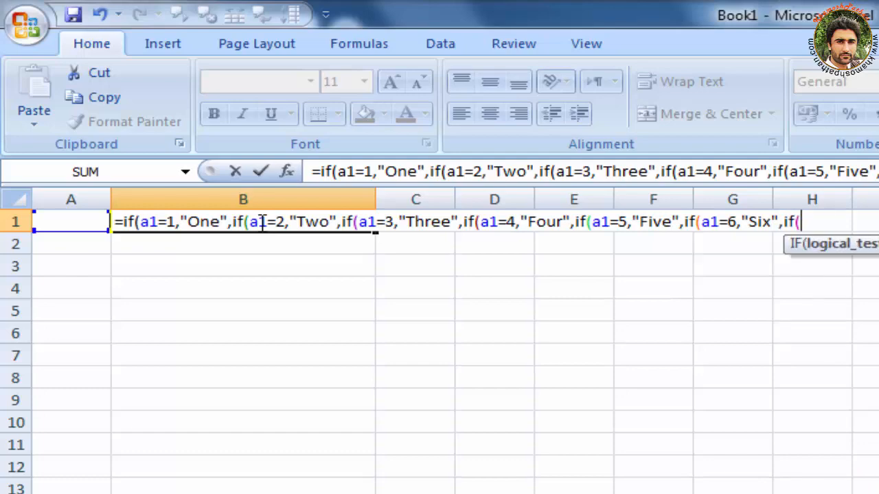
type("1=")
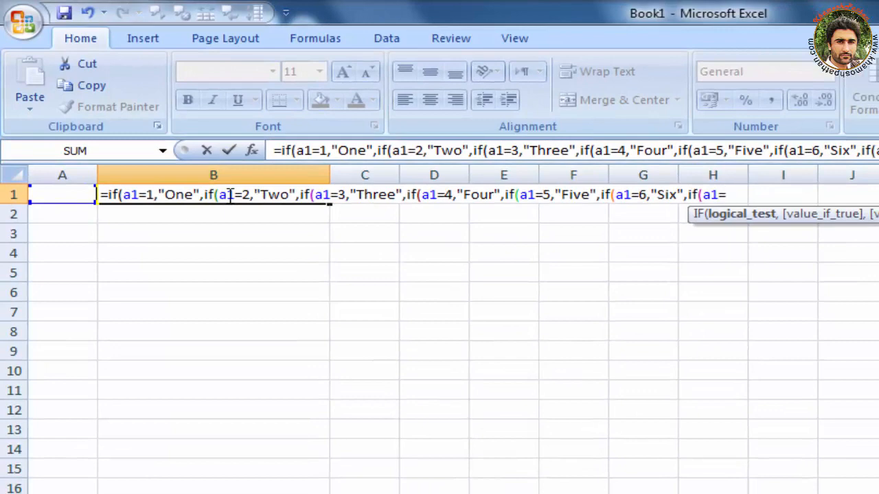
type("7,\"")
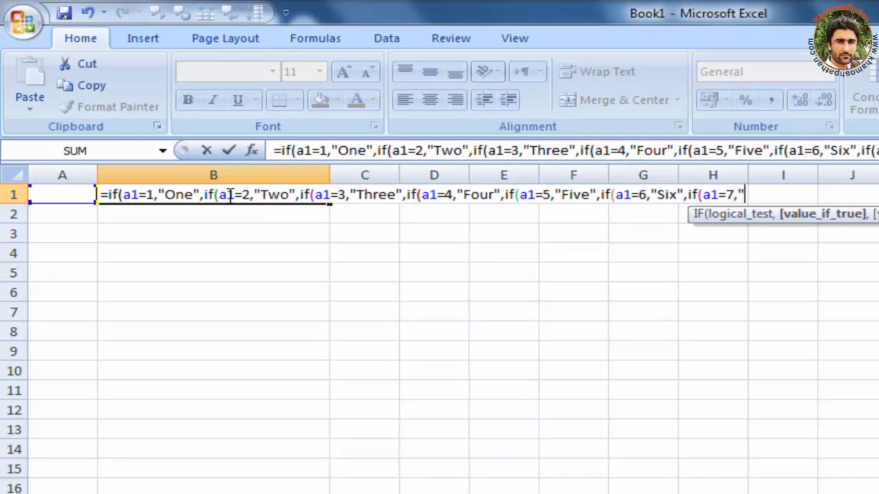
type("Seven\",")
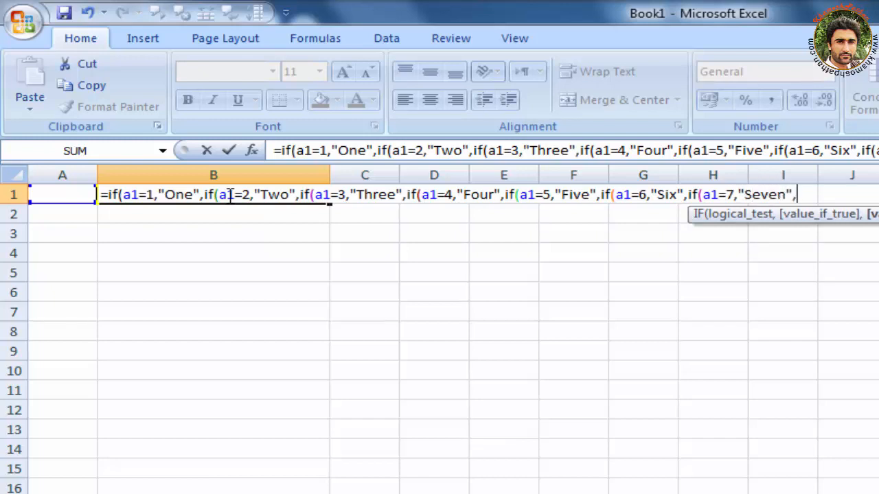
Nest an eighth IF as the next false result in B1's formula, testing a1=8 and returning "Eight".
type("if(")
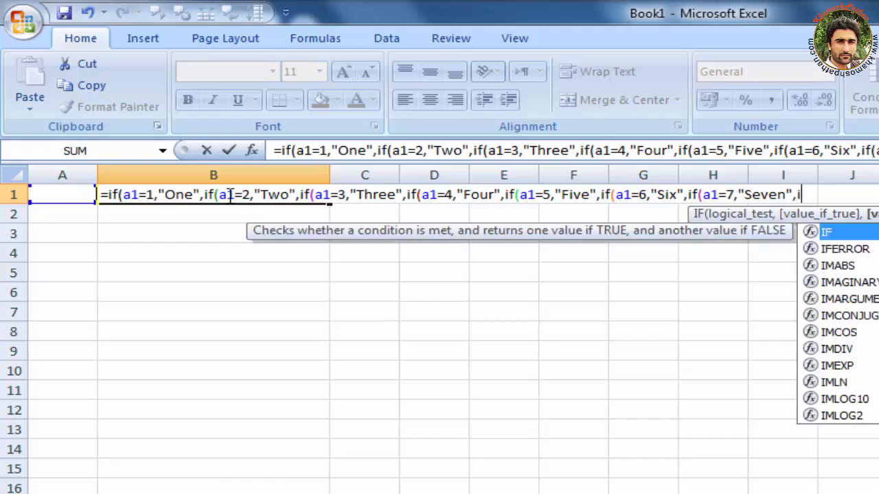
type("a1")
type("=")
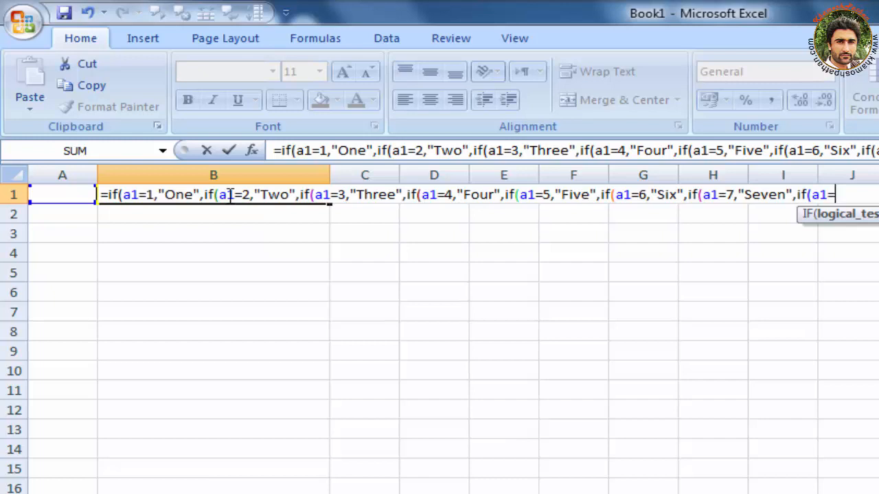
type("8,")
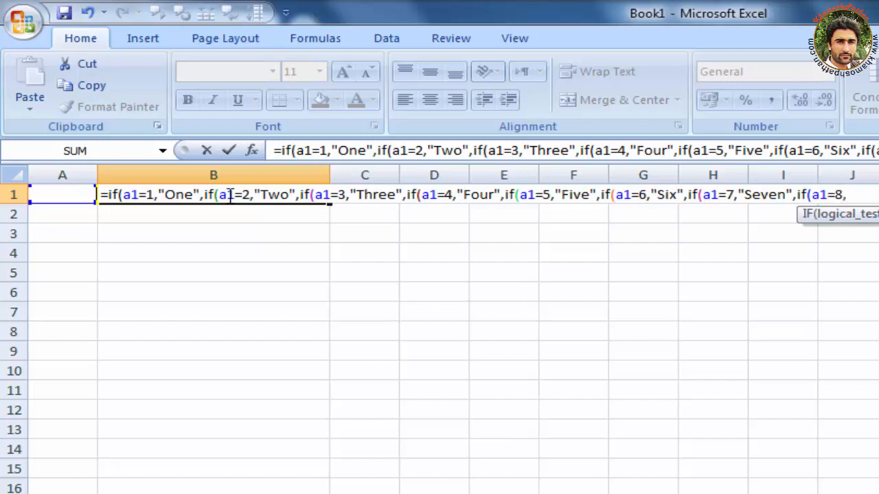
type("\"")
type("E")
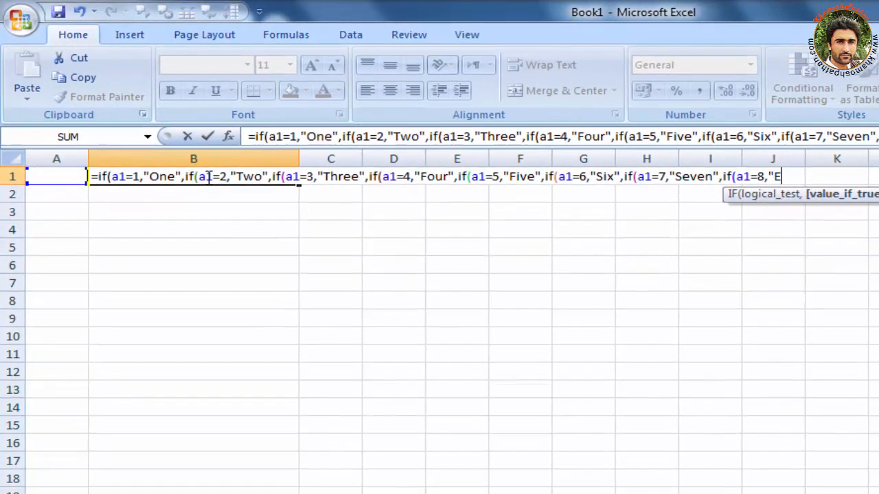
type("ight\",")
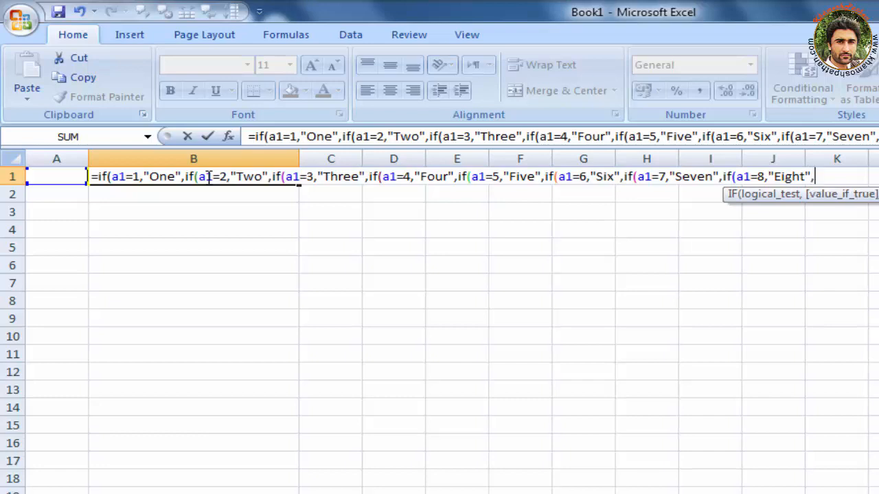
Nest a ninth IF as the next false result in B1's formula, testing a1=9 and returning "Nine".
type("if(a")
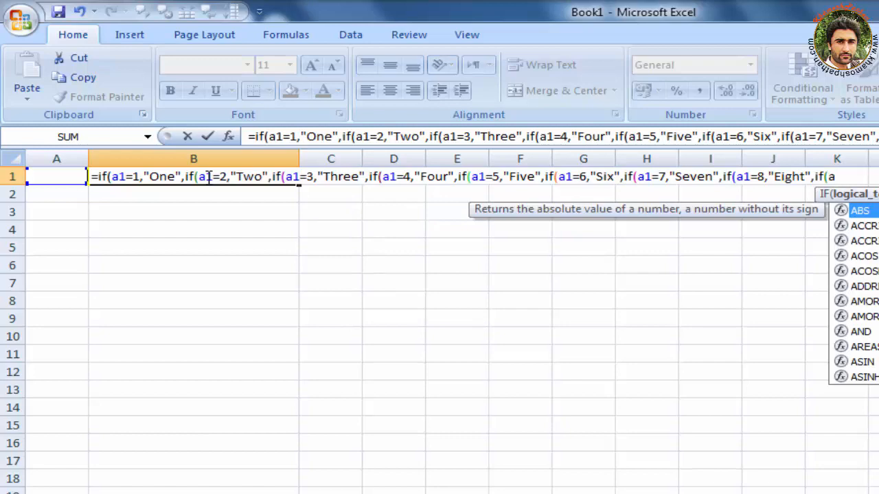
type("1=9")
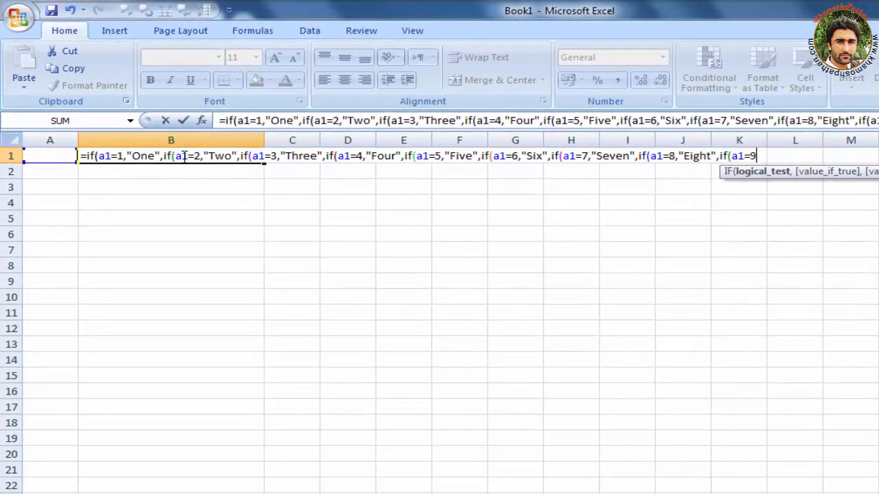
type(",\"")
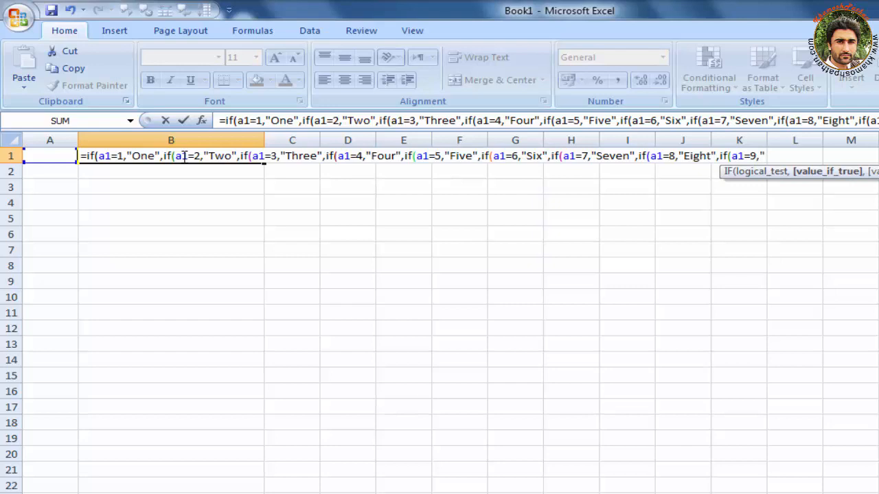
type("Nine\",")
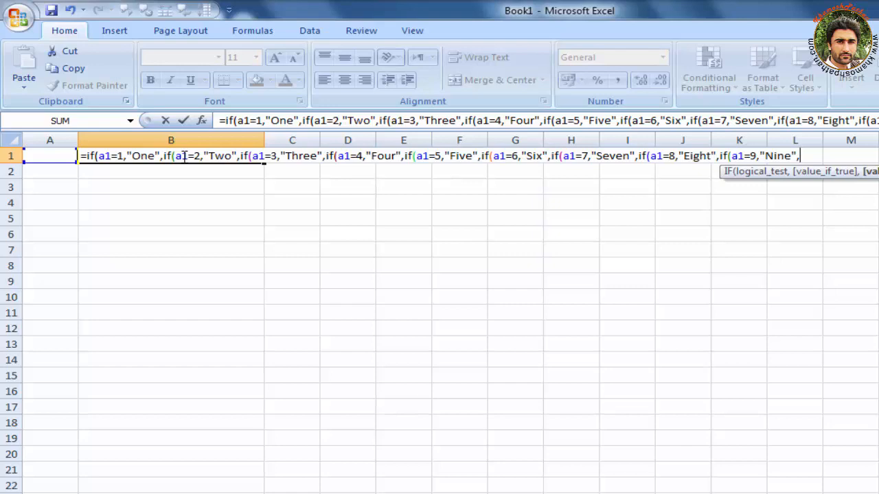
Nest a tenth IF as the next false result in B1's formula, testing a1=10 and returning "Ten".
type("if")
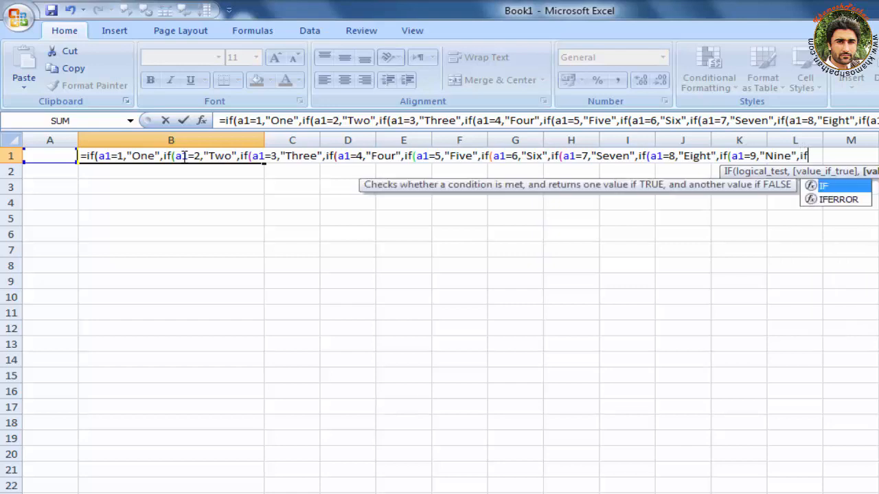
type("(a1")
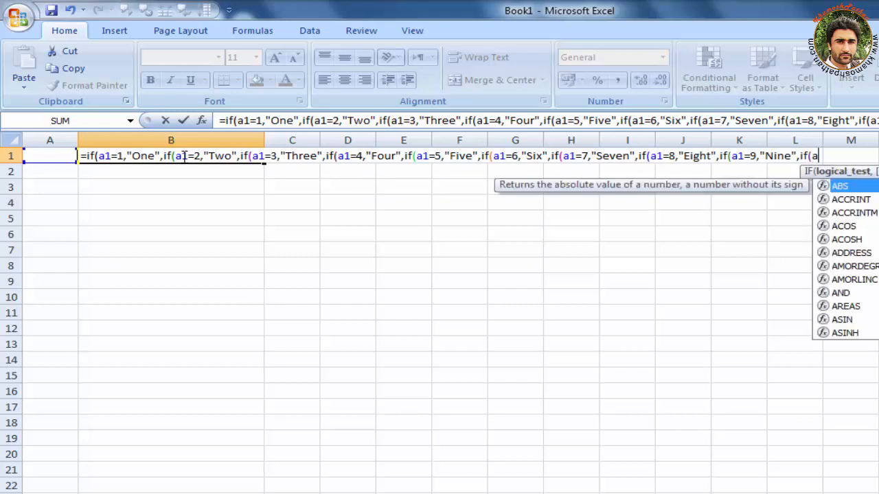
type("=")
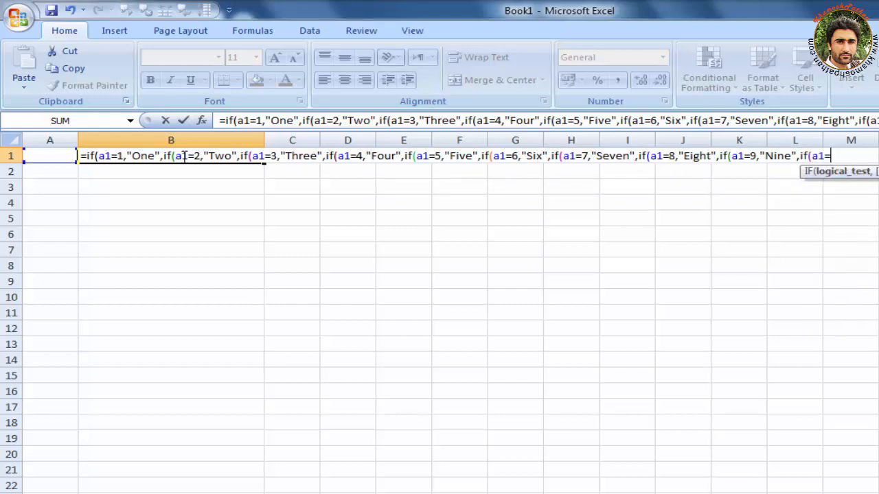
type("10,")
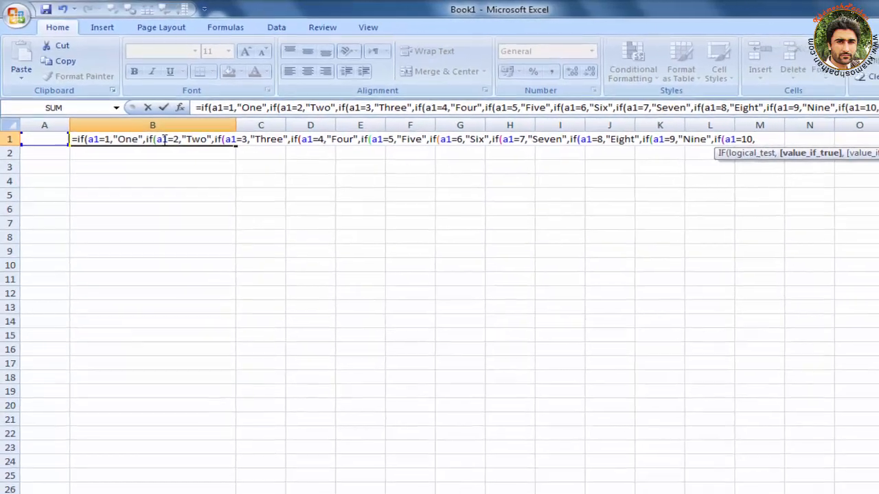
type("\"TEn")
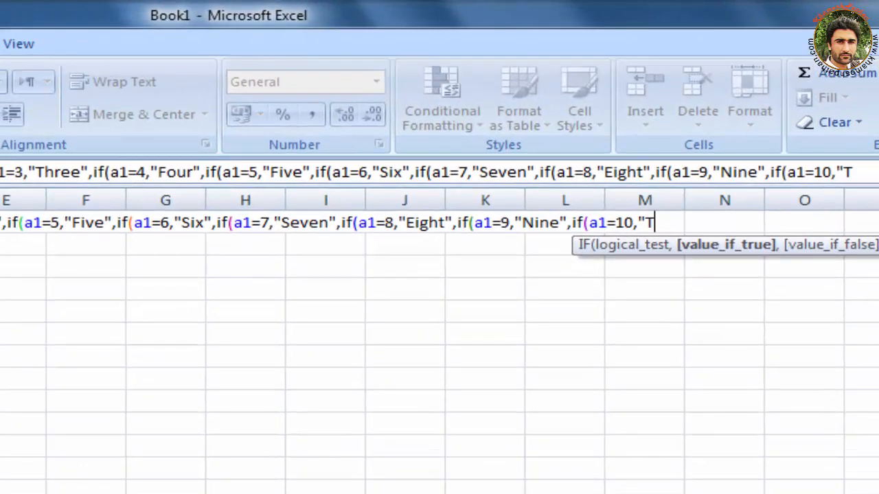
key("BackSpace")
key("BackSpace")
type("en\",")
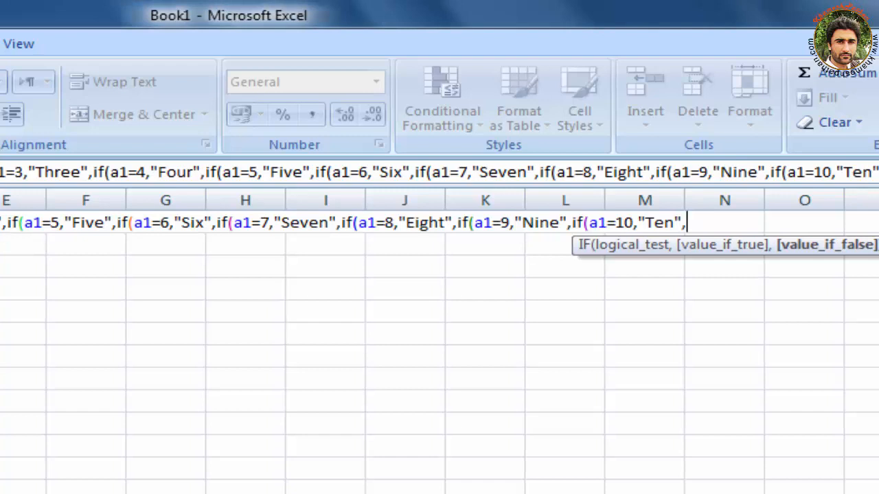
Give the innermost IF in B1's formula the final false result "Not a valid No.".
type("\"N")
type("Otr")
key("BackSpace")
key("BackSpace")
key("BackSpace")
type("ot aV")
key("BackSpace")
type("valid")
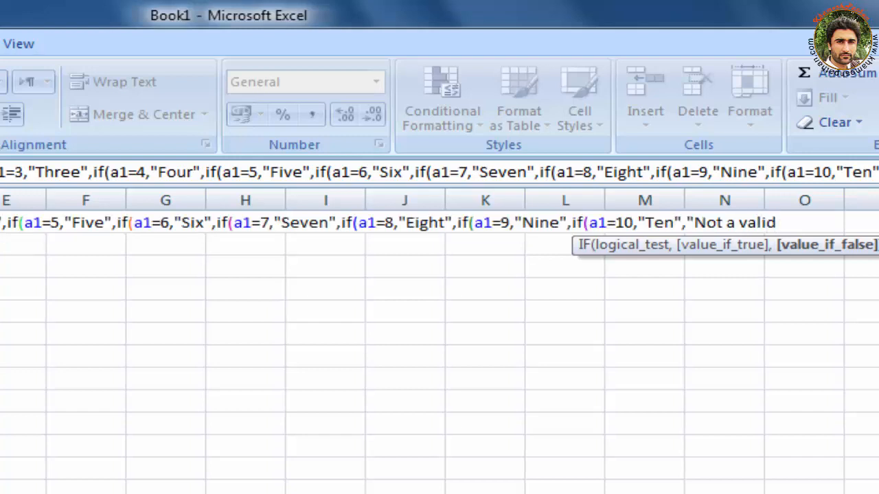
type(" No")
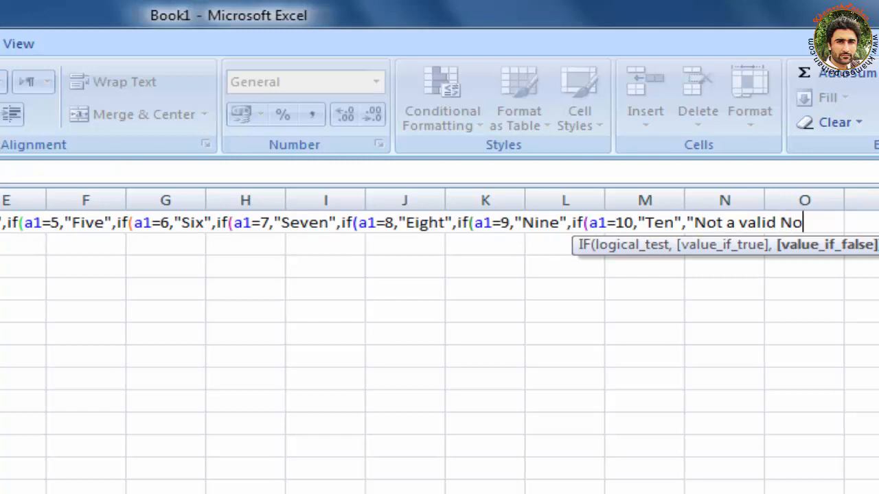
type(",")
key("BackSpace")
type(".\"")
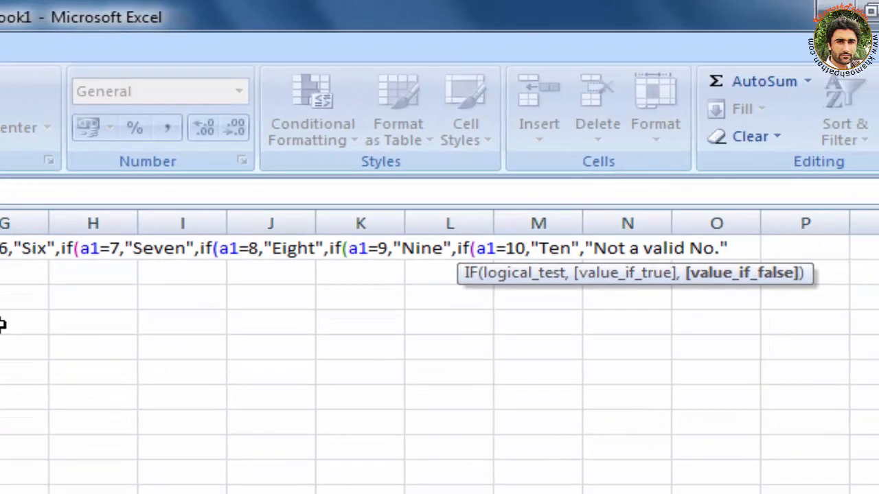
Close all ten nested IFs with parentheses, enter the formula, and fill it from B1 down to B15.
type("))))))")
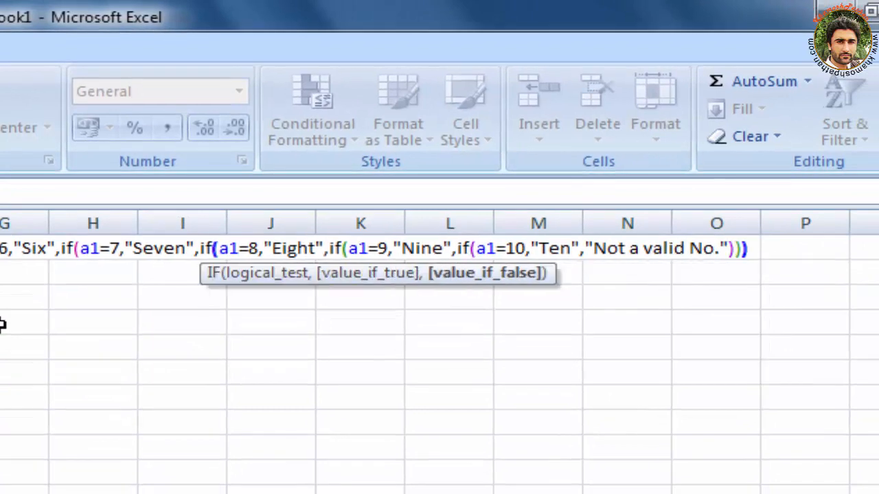
type("))))")
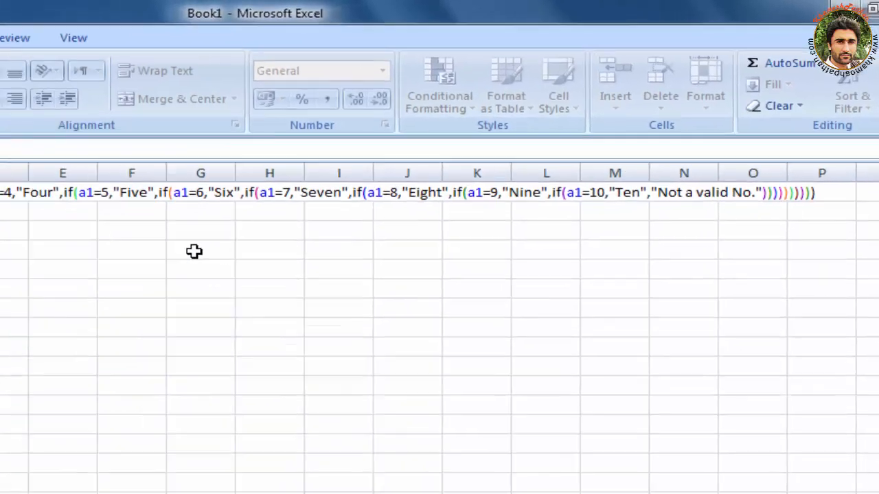
key("Return")
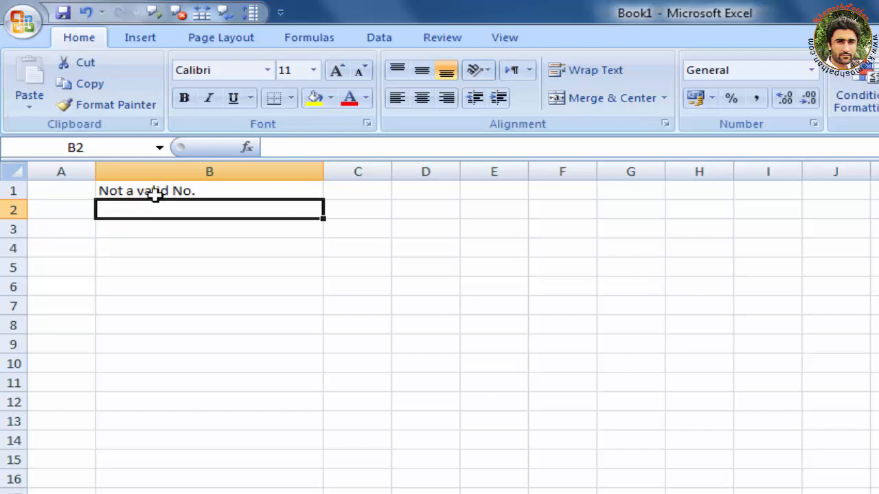
left_click(243, 191)
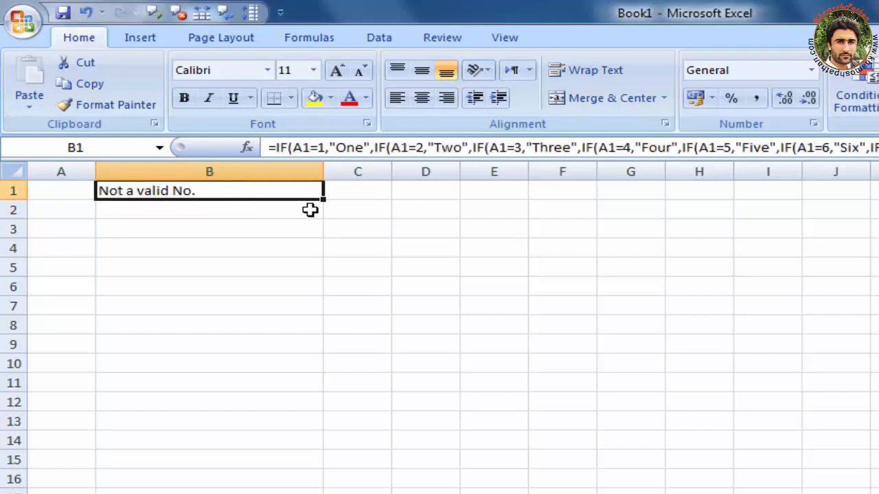
left_click_drag(326, 199, 309, 470)
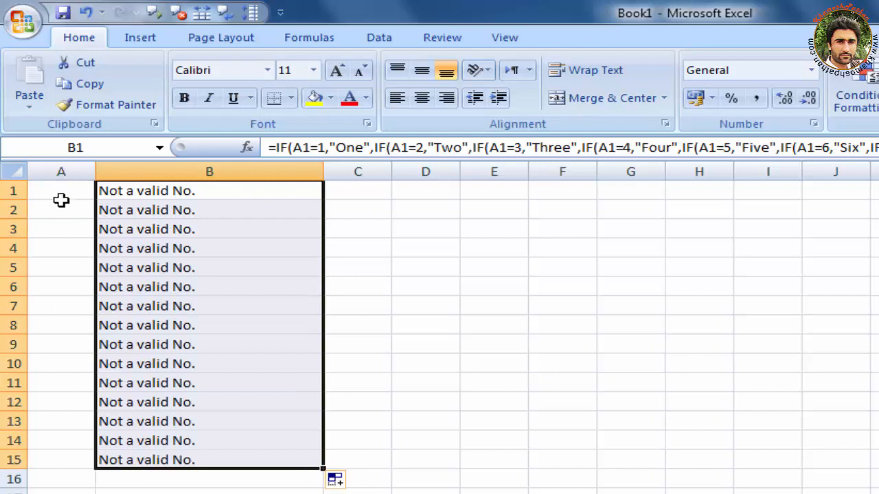
Enter the numbers 1 to 9 in cells A1 through A9, one per row.
left_click(67, 195)
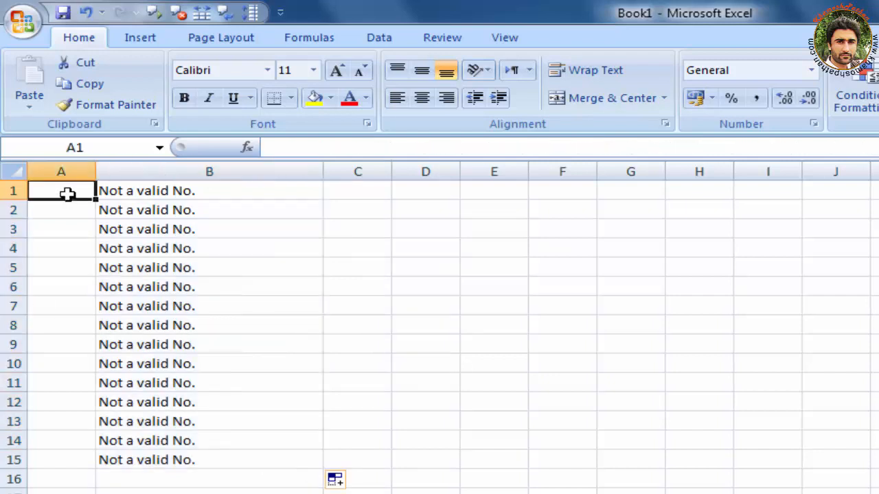
type("1")
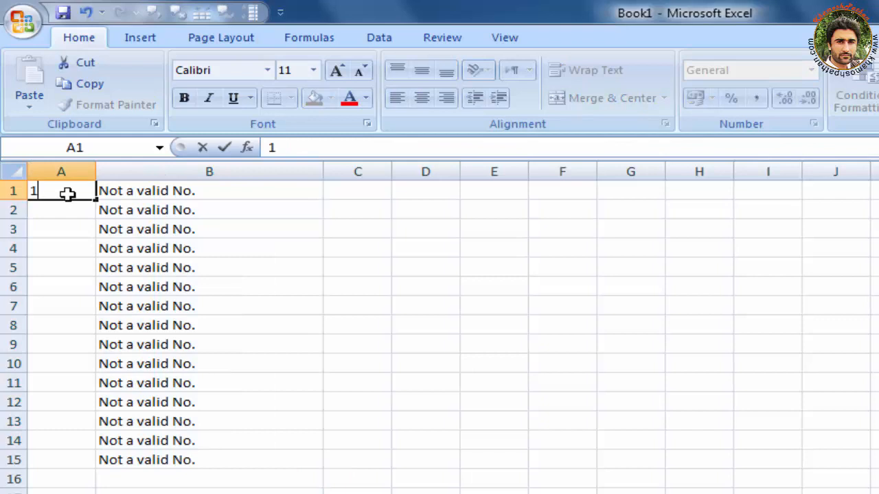
key("Return")
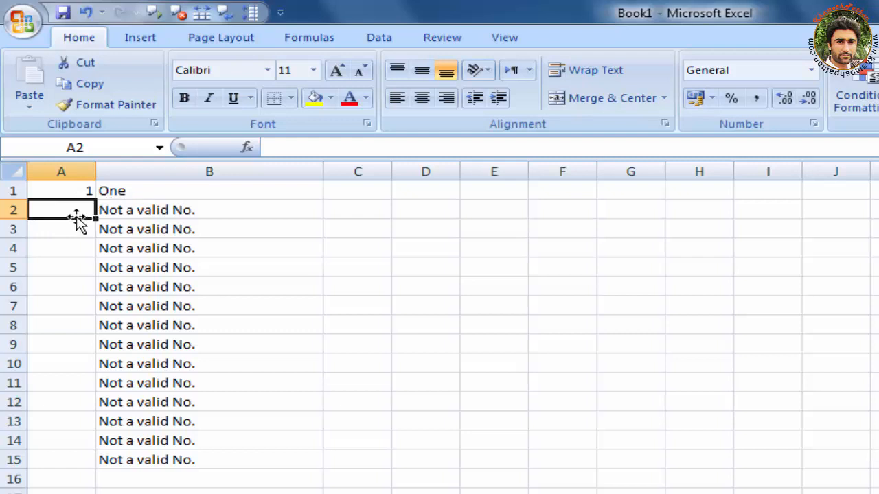
type("2")
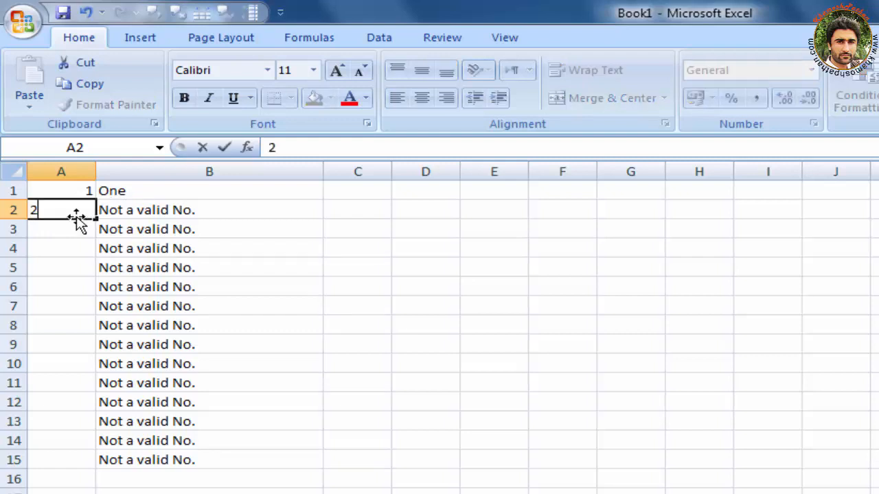
key("Return")
type("3")
key("Return")
type("4")
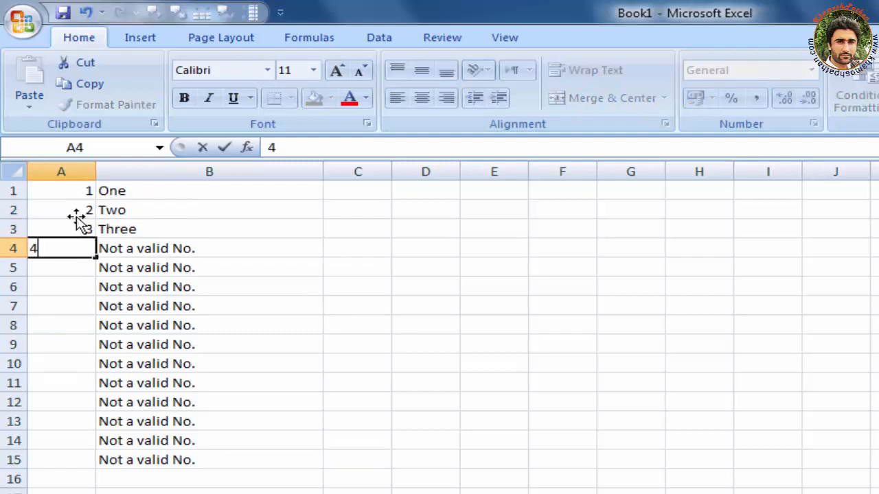
key("Return")
type("5")
key("Return")
type("6")
key("Return")
type("7")
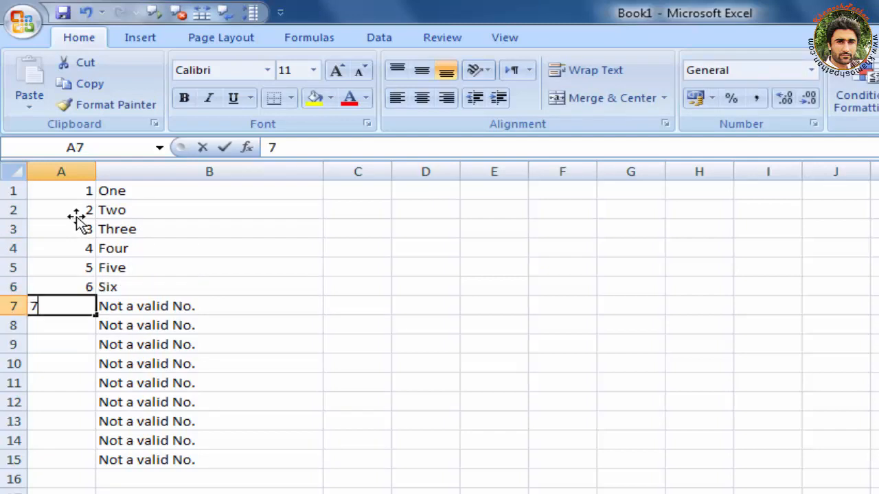
key("Return")
type("8")
key("Return")
type("9")
key("Return")
Enter 10 in cell A10.
type("0")
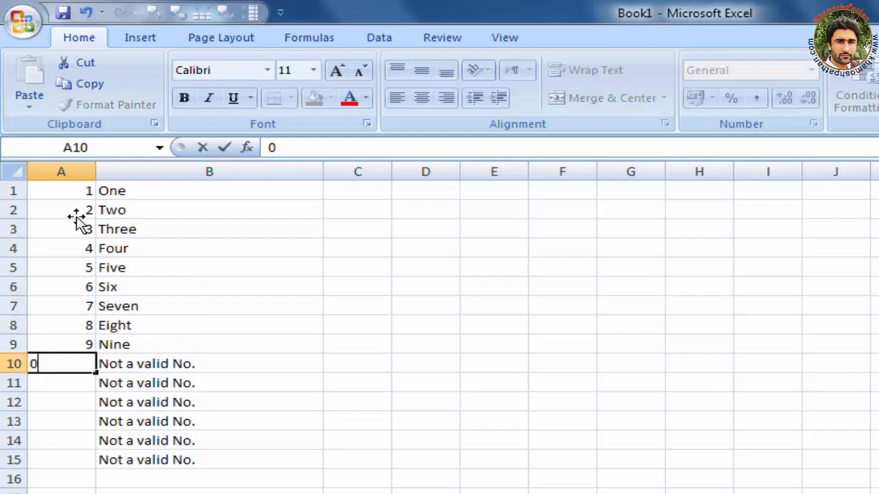
key("Return")
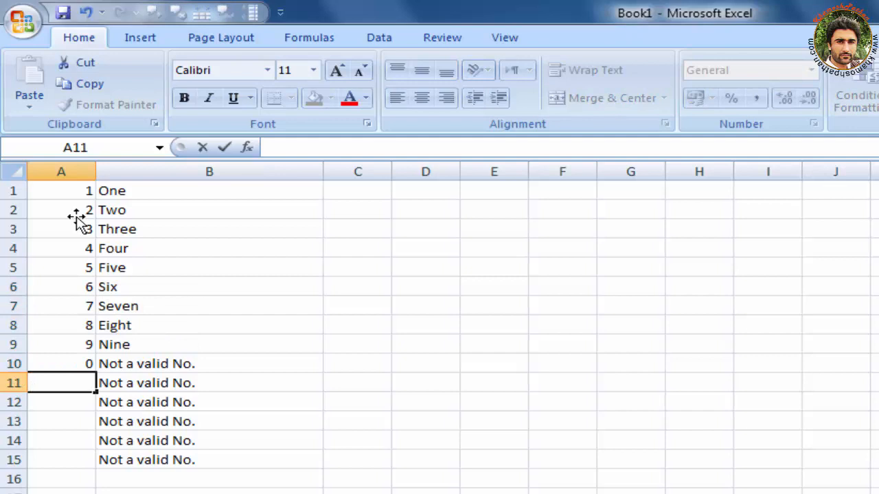
key("Up")
type("10")
key("Return")
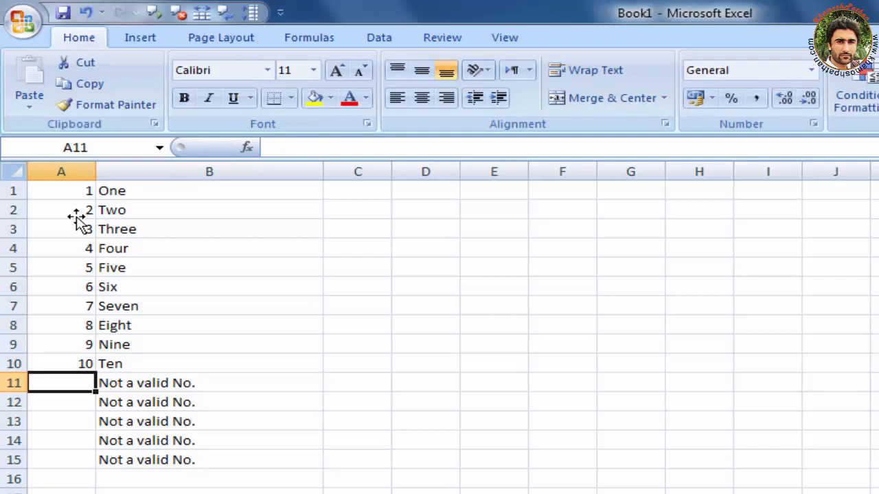
Replace the number in cell A2 with 12 to test a value outside the 1 to 10 range.
left_click(75, 209)
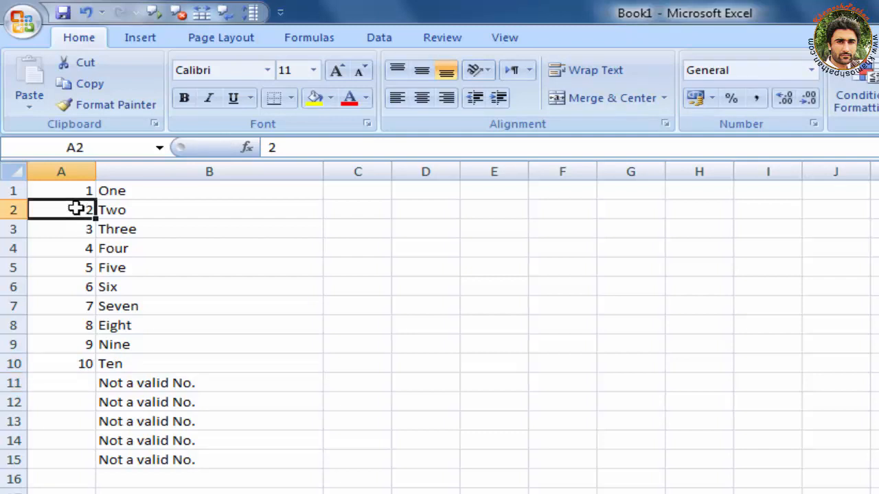
type("12")
key("Return")
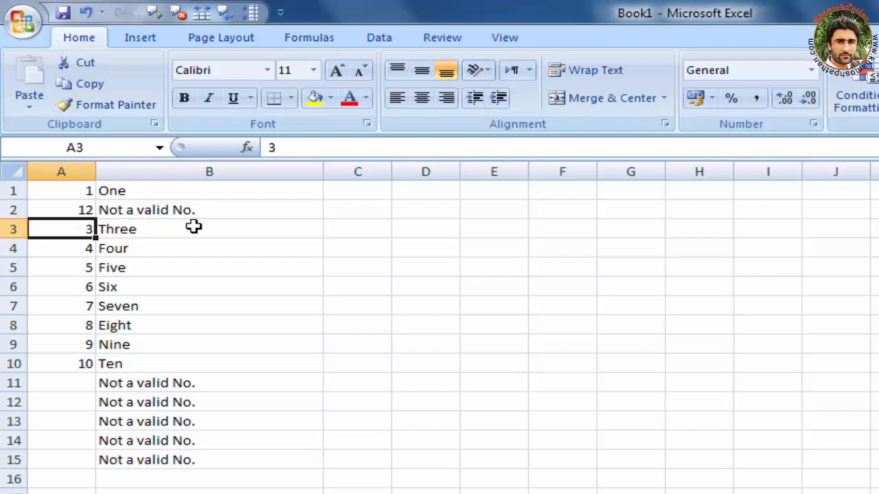
Enter 13 in cell A11 to test the formula with another number outside the 1 to 10 range.
left_click(82, 383)
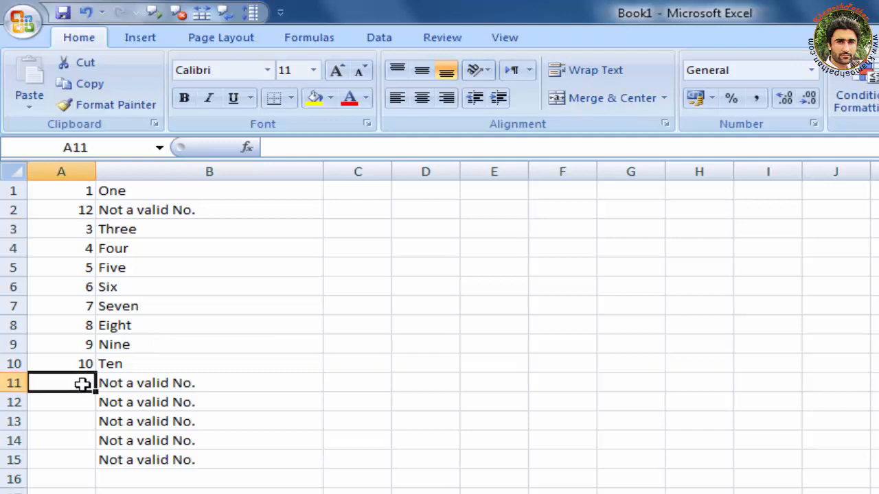
type("13")
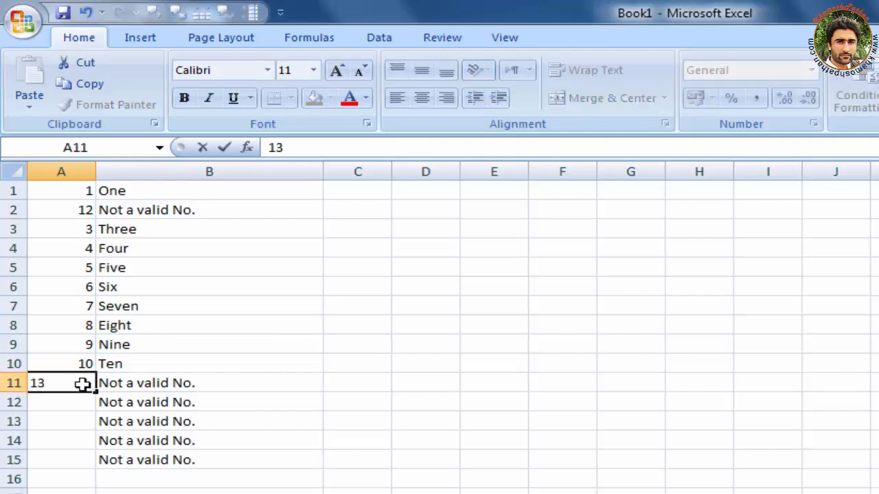
key("Return")
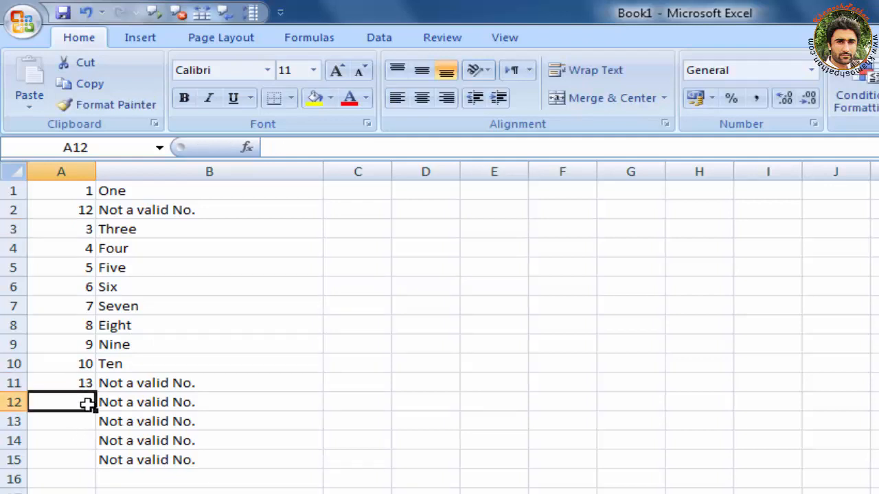
Replace the number in cell A11 with 2 to test the formula with a valid value.
left_click(87, 383)
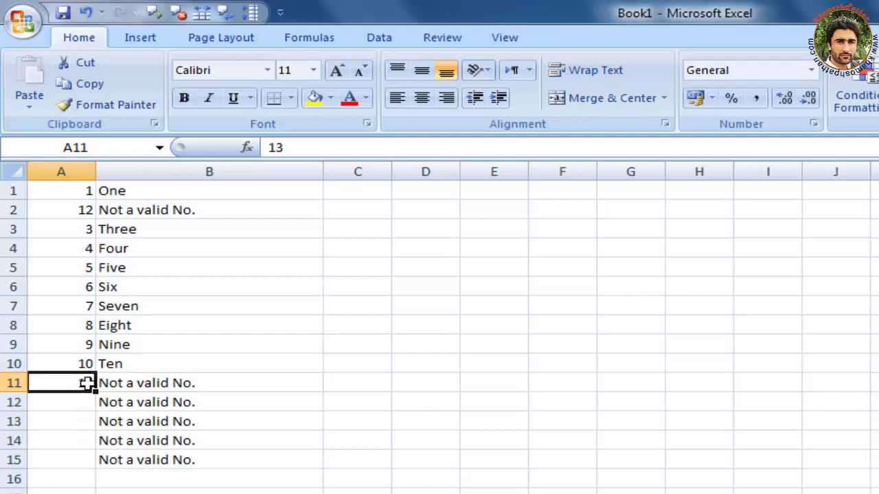
type("2")
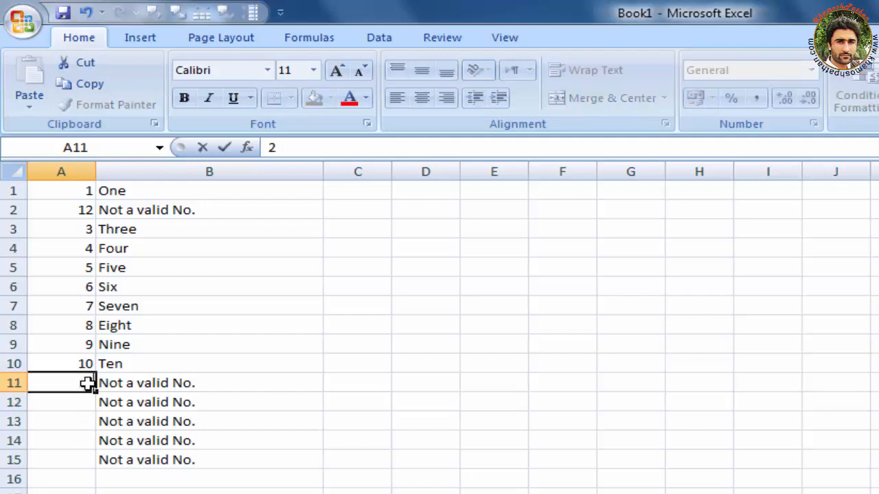
key("Return")
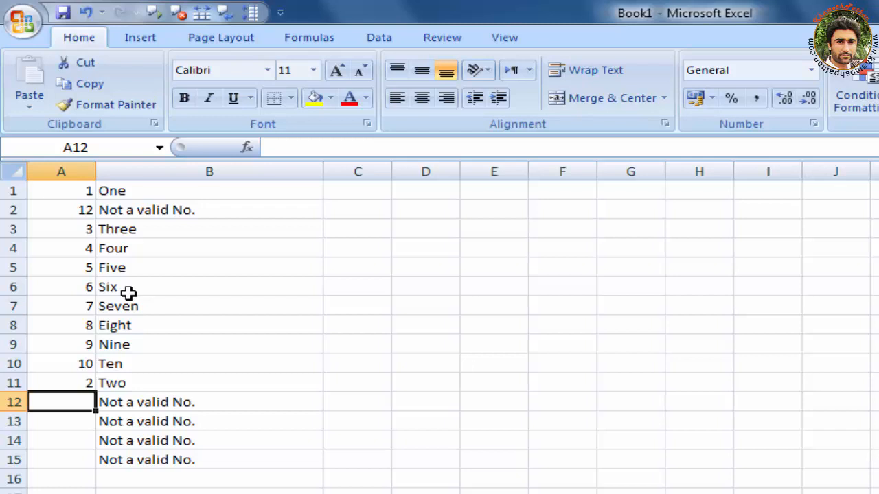
Review the nested IF formula in cell B1 and its copy in B3, leaving both formulas unedited.
left_click(254, 191)
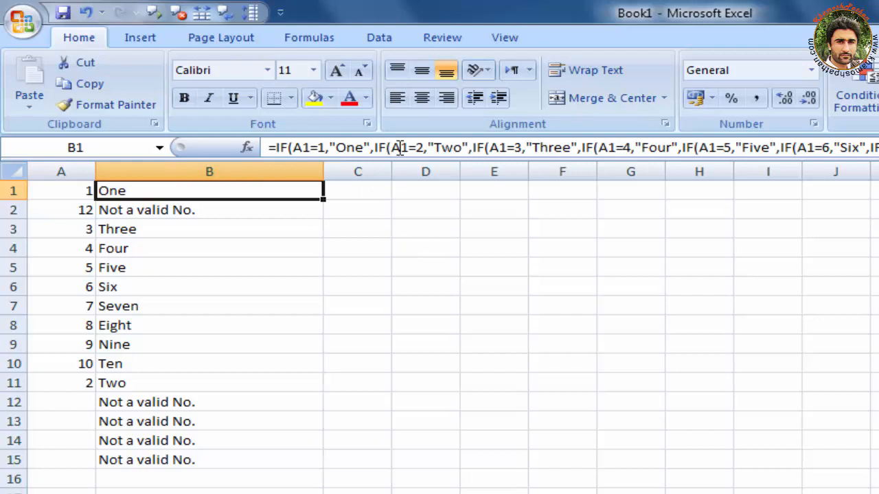
left_click(535, 148)
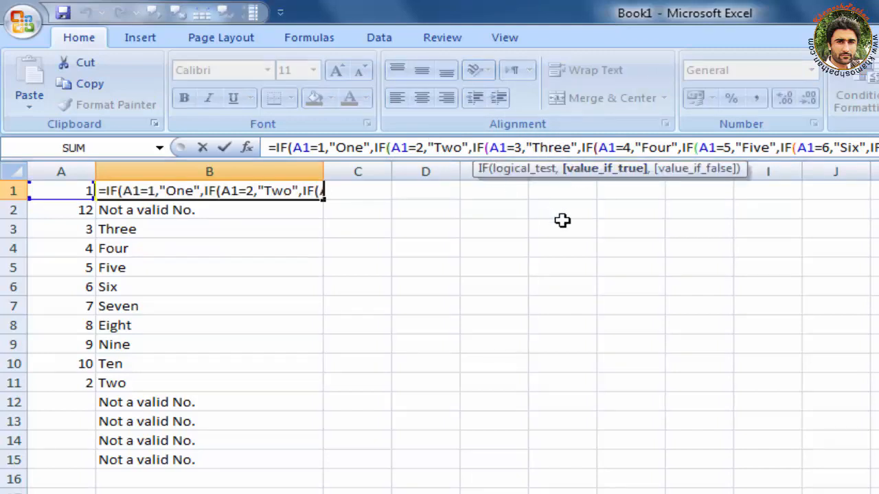
left_click(266, 233)
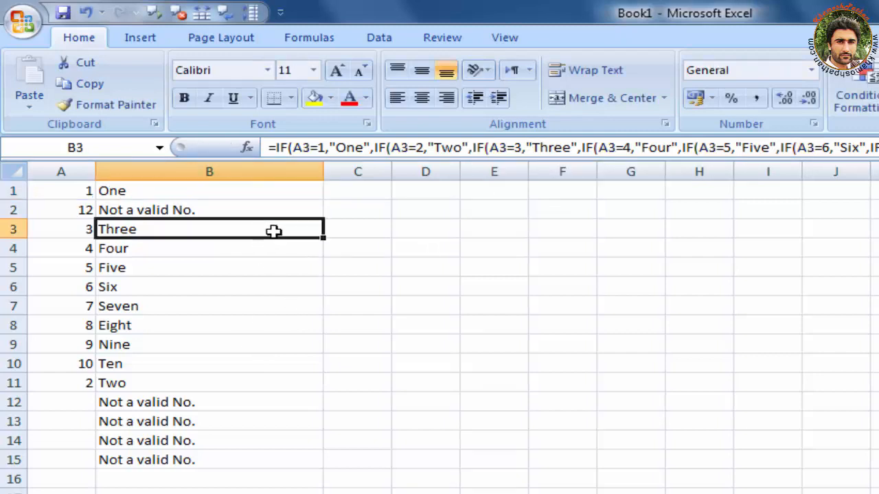
left_click(282, 191)
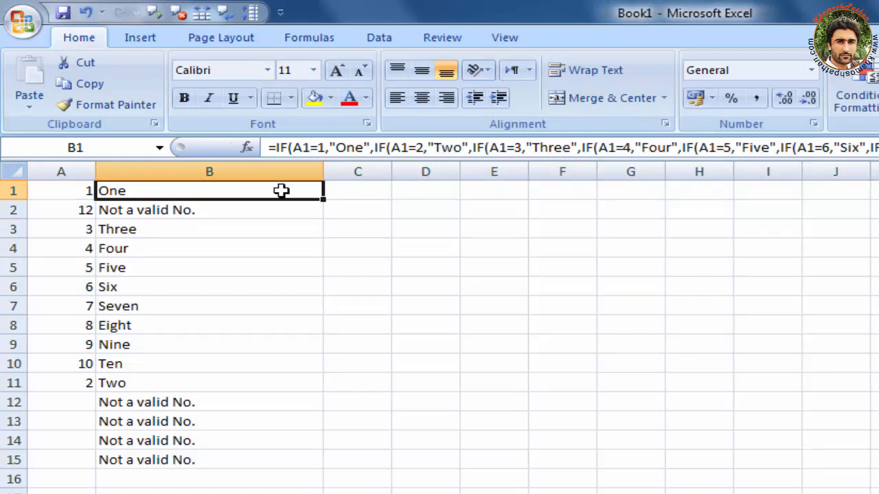
double_click(282, 191)
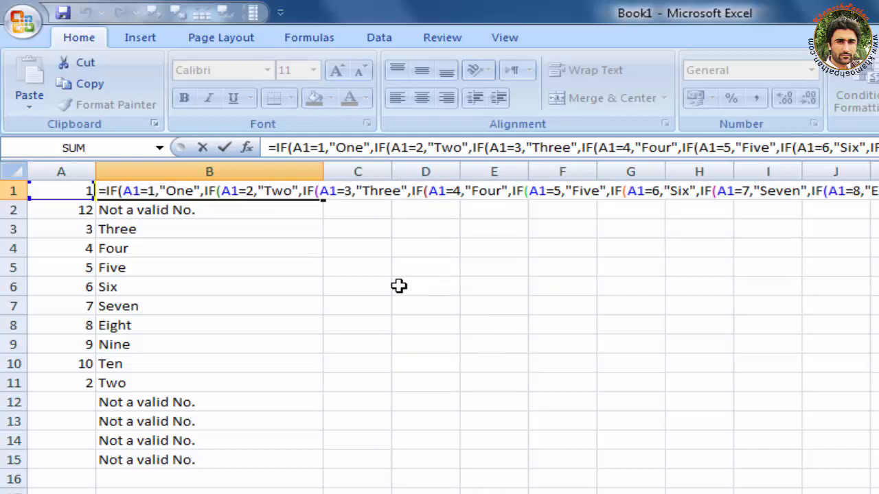
key("Return")
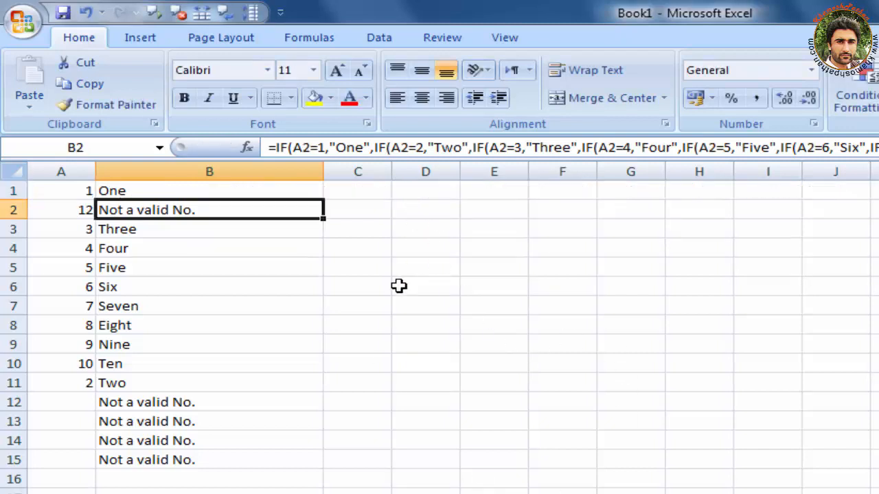